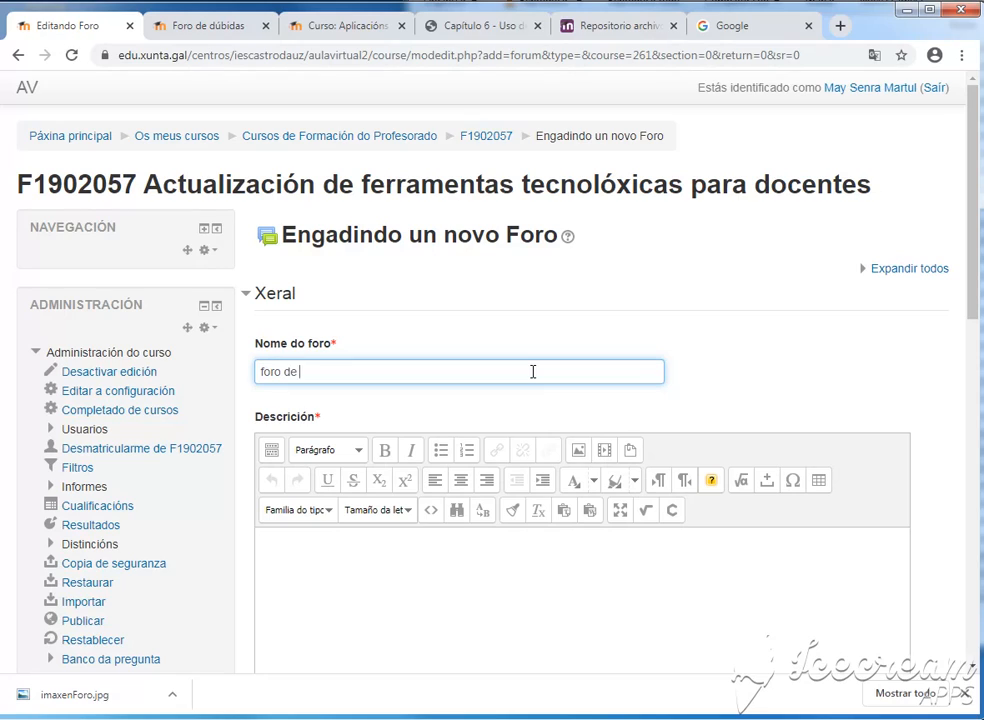
# Step: Complete the forum name as "foro de dúbidas" and enter the description "O que ten que facer o alumnado neste foro ou o tema do foro"
pyautogui.click(398, 606)
pyautogui.write('O que ten que facer o')
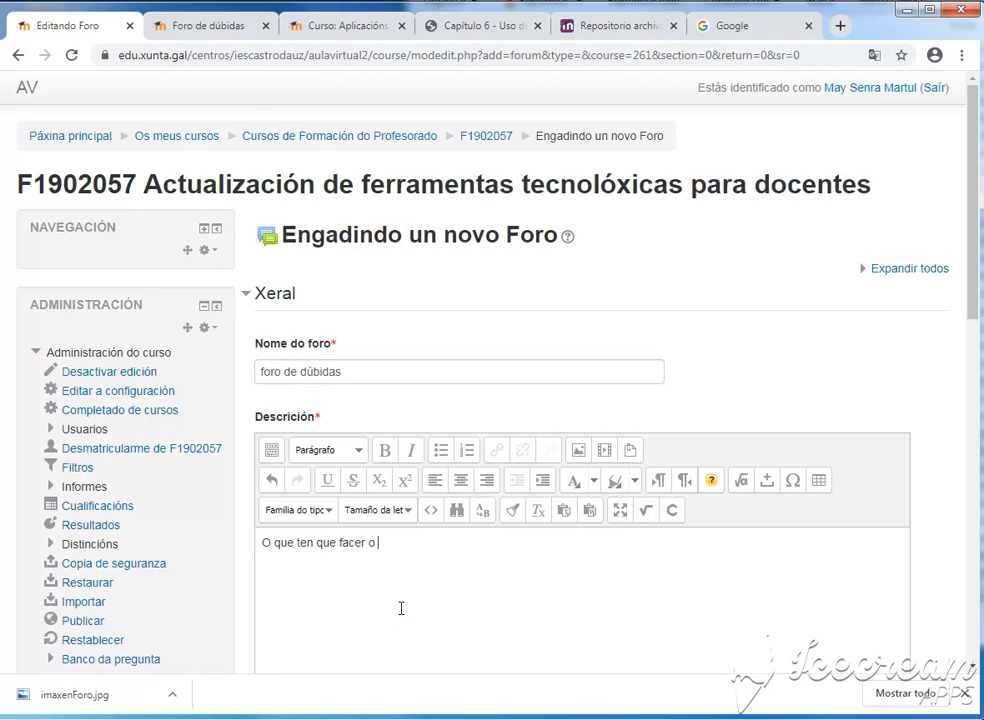
pyautogui.write(' alumnado neste foro')
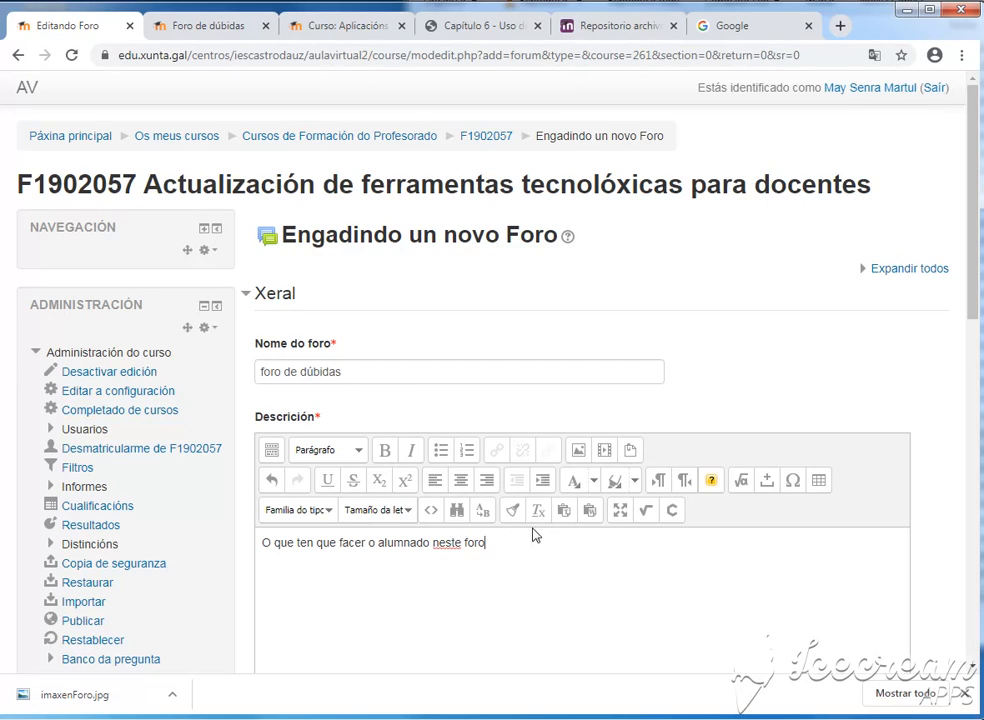
pyautogui.scroll(-2, 523, 532)
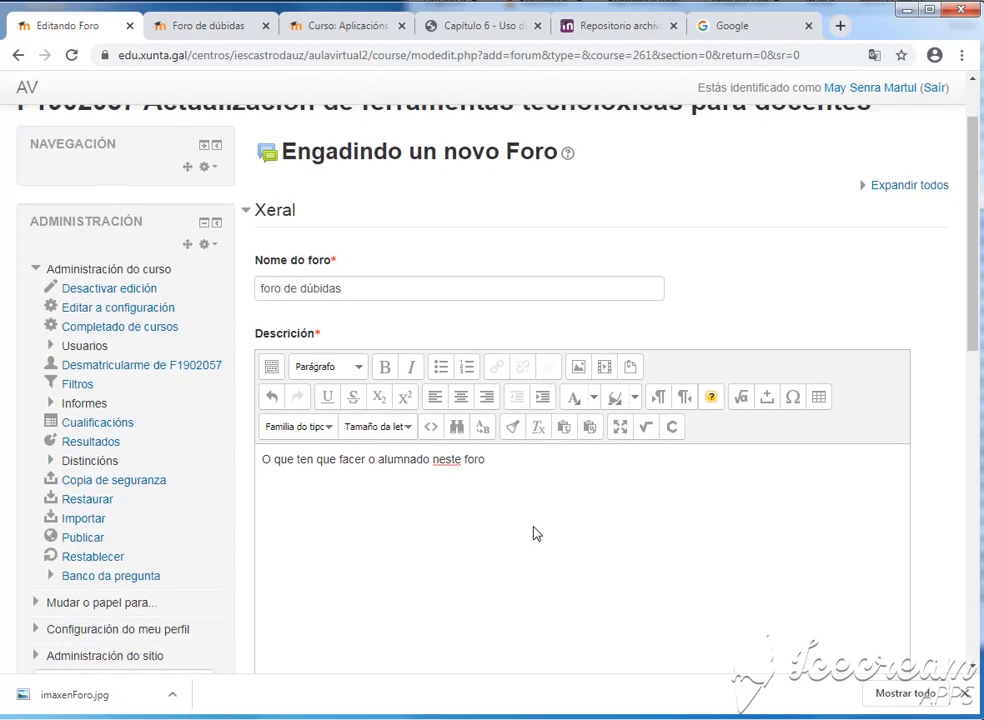
pyautogui.write('ou o ')
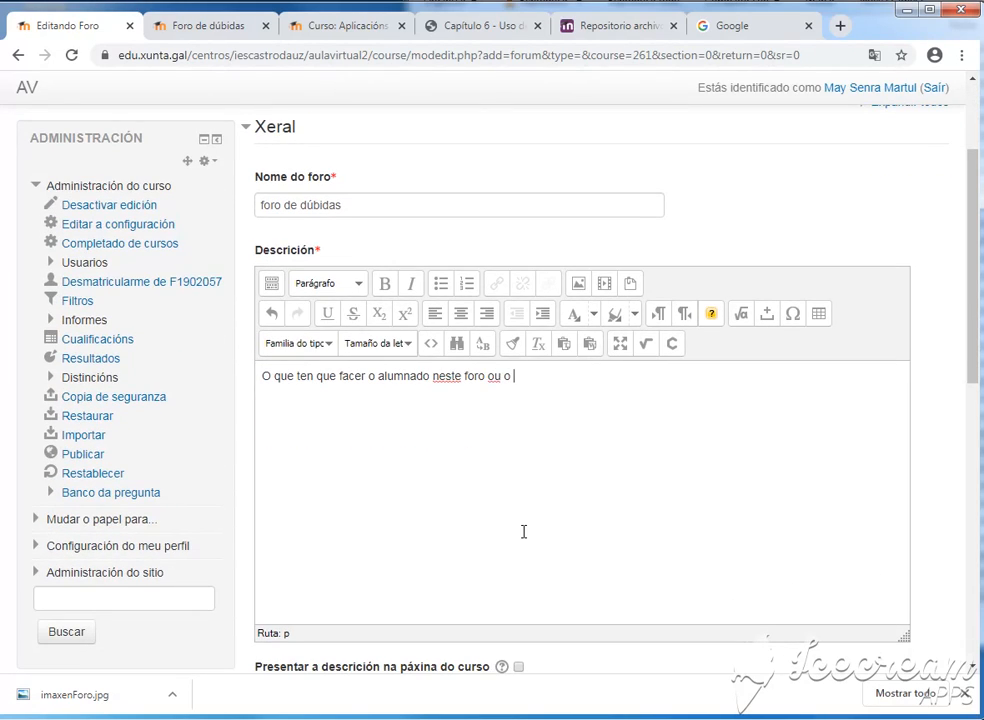
pyautogui.write('tema do foro')
# Step: Set the aggregate type in the forum's Puntuacións settings to "Media de puntuacións"
pyautogui.scroll(-2, 540, 496)
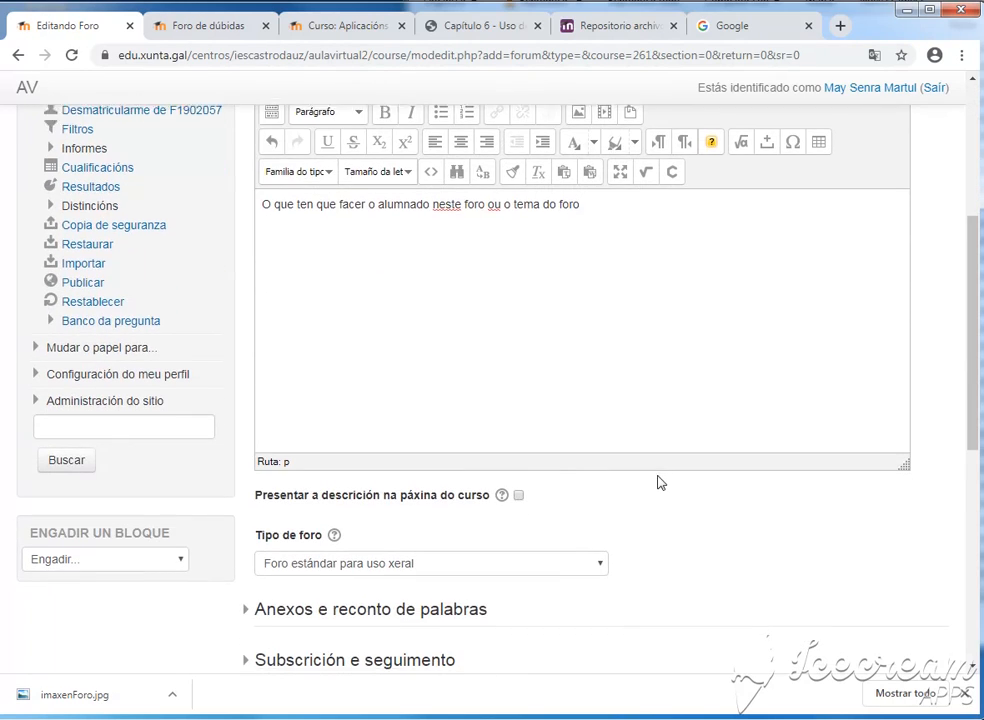
pyautogui.scroll(-2, 659, 483)
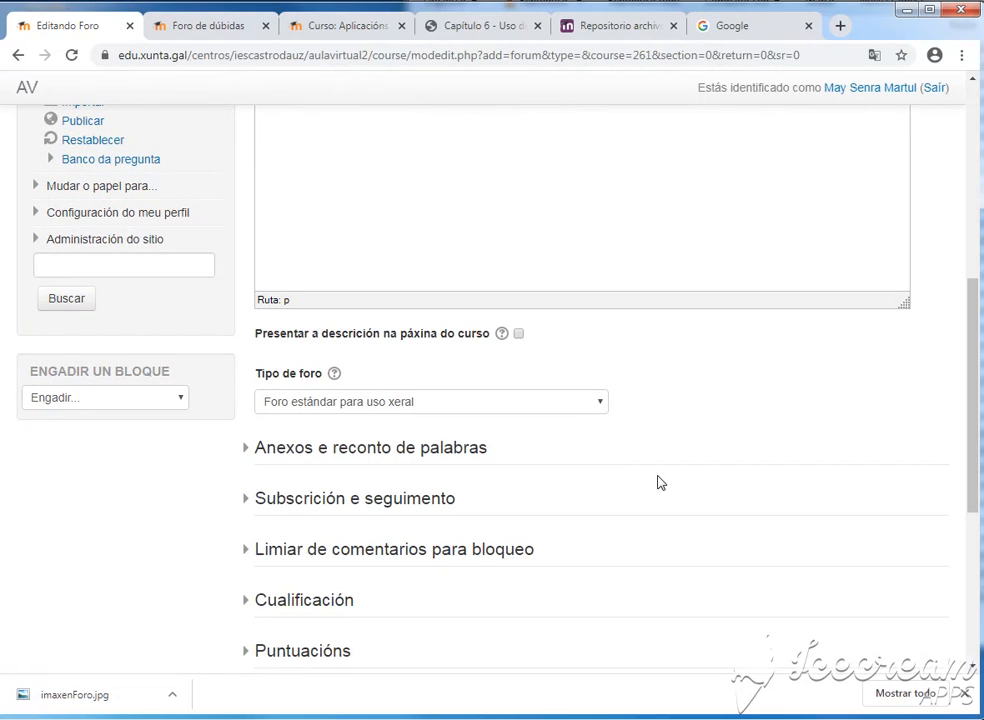
pyautogui.scroll(-5, 659, 483)
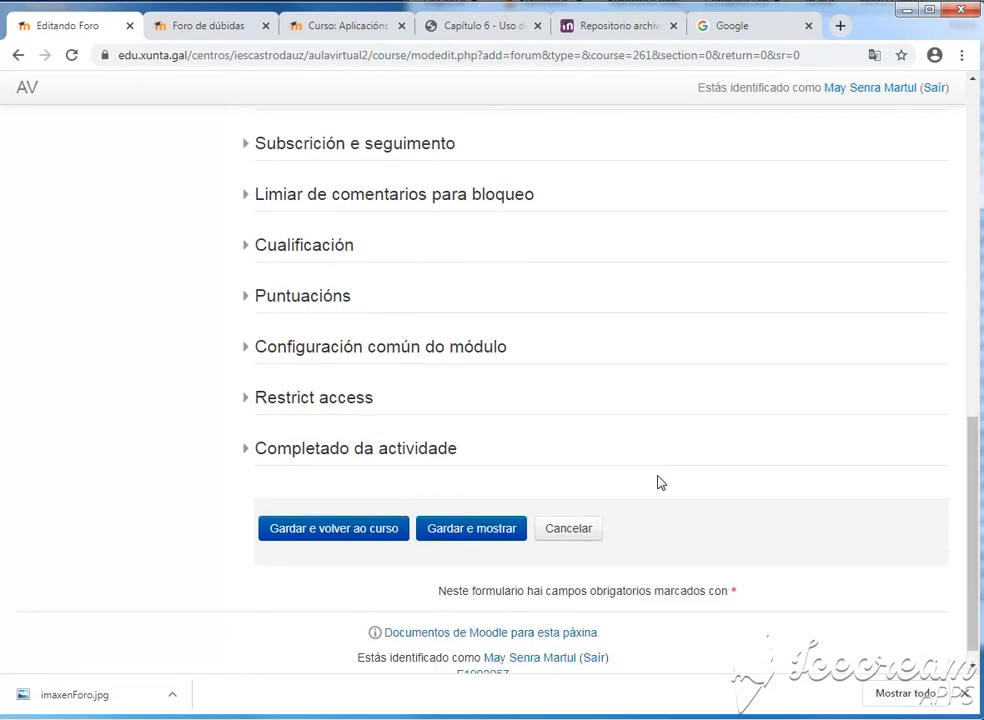
pyautogui.scroll(3, 659, 483)
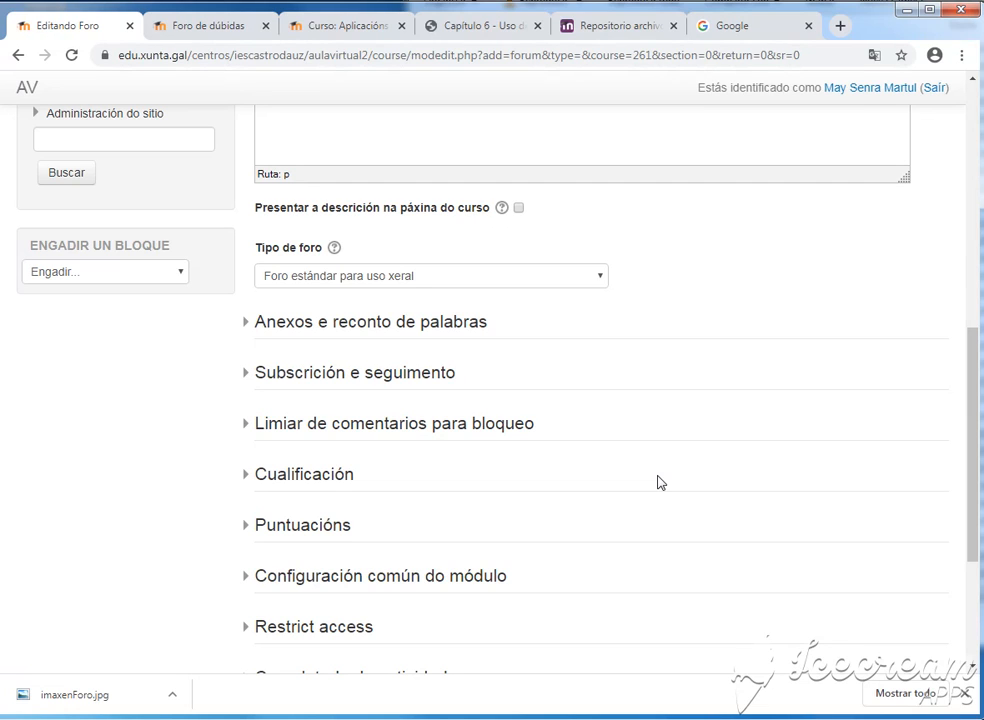
pyautogui.click(250, 525)
pyautogui.scroll(-2, 538, 510)
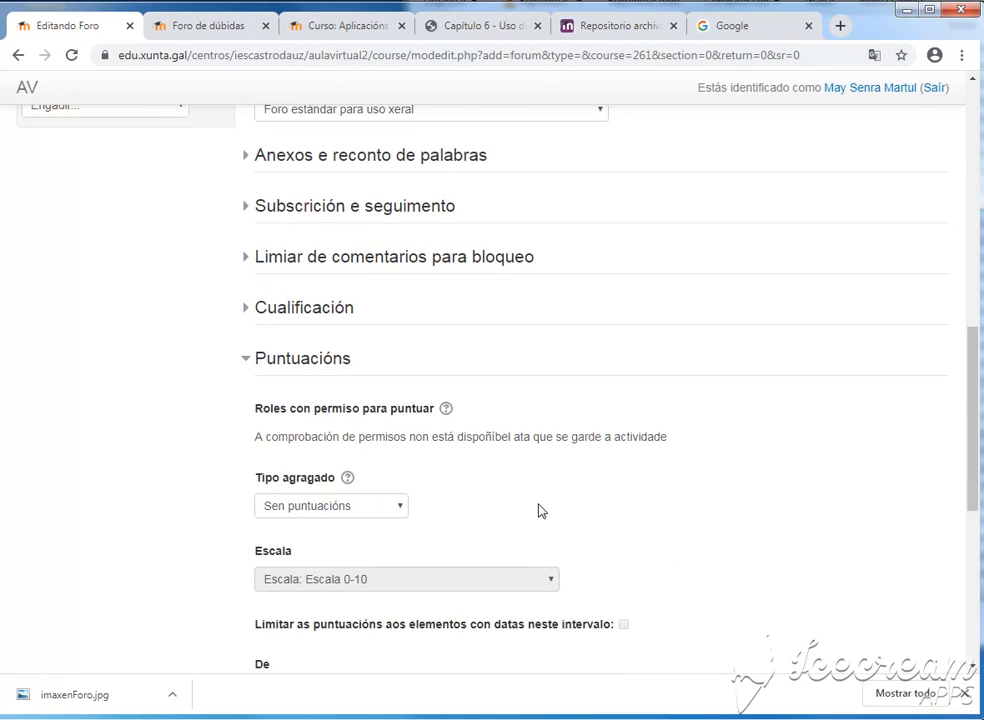
pyautogui.click(370, 507)
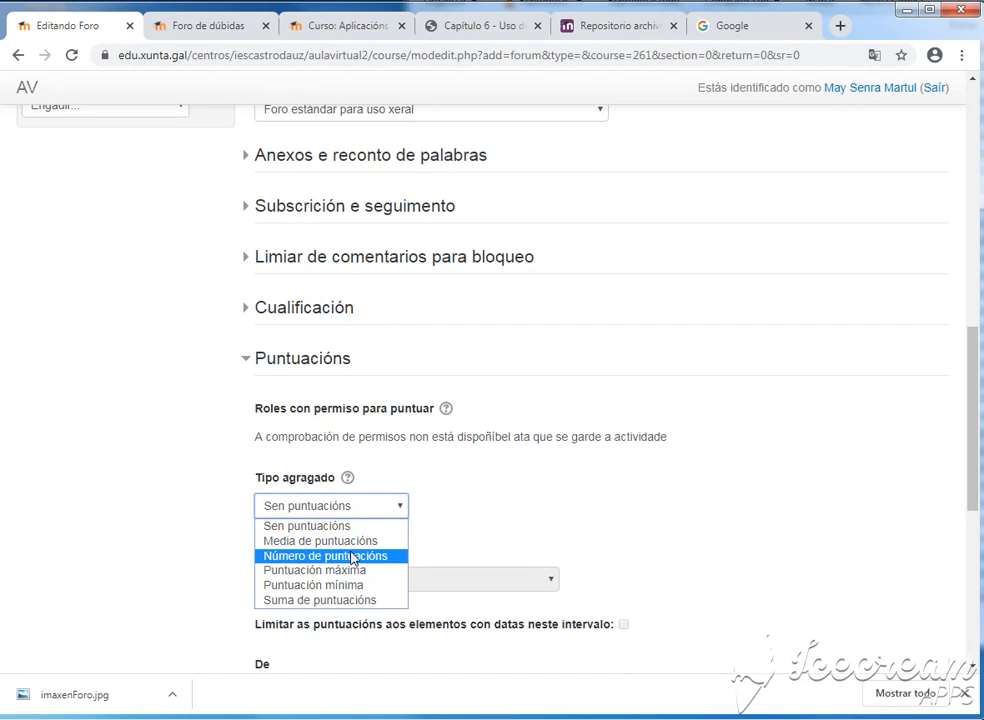
pyautogui.click(350, 540)
pyautogui.click(651, 486)
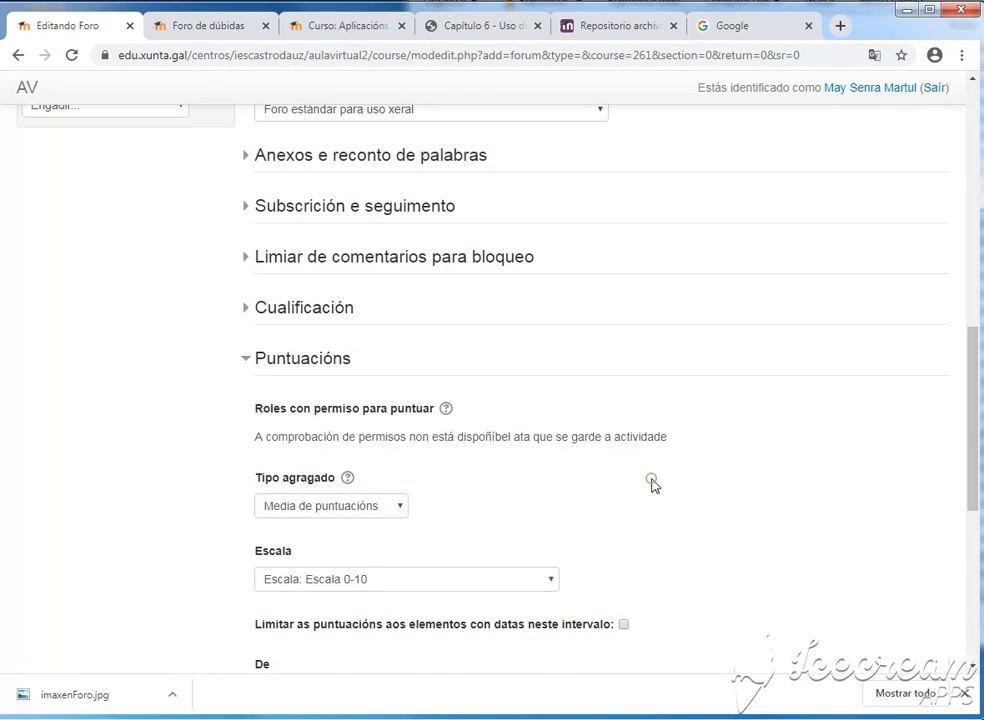
# Step: Set the rating scale (Escala) of the new forum to 10
pyautogui.scroll(-2, 655, 480)
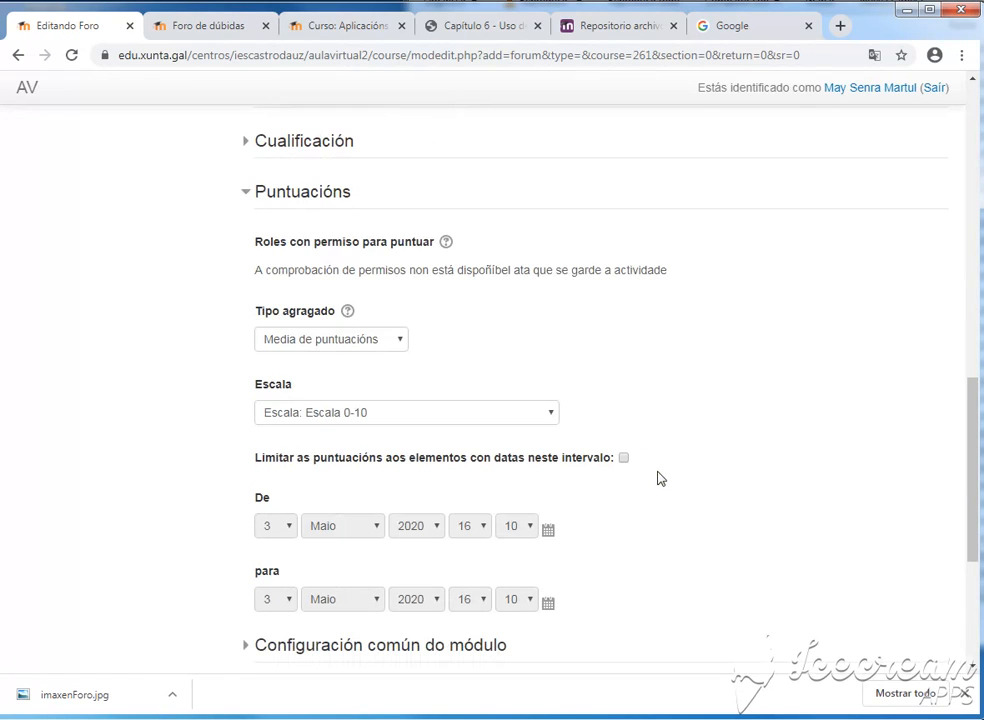
pyautogui.click(433, 413)
pyautogui.scroll(-5, 420, 530)
pyautogui.scroll(-6, 417, 553)
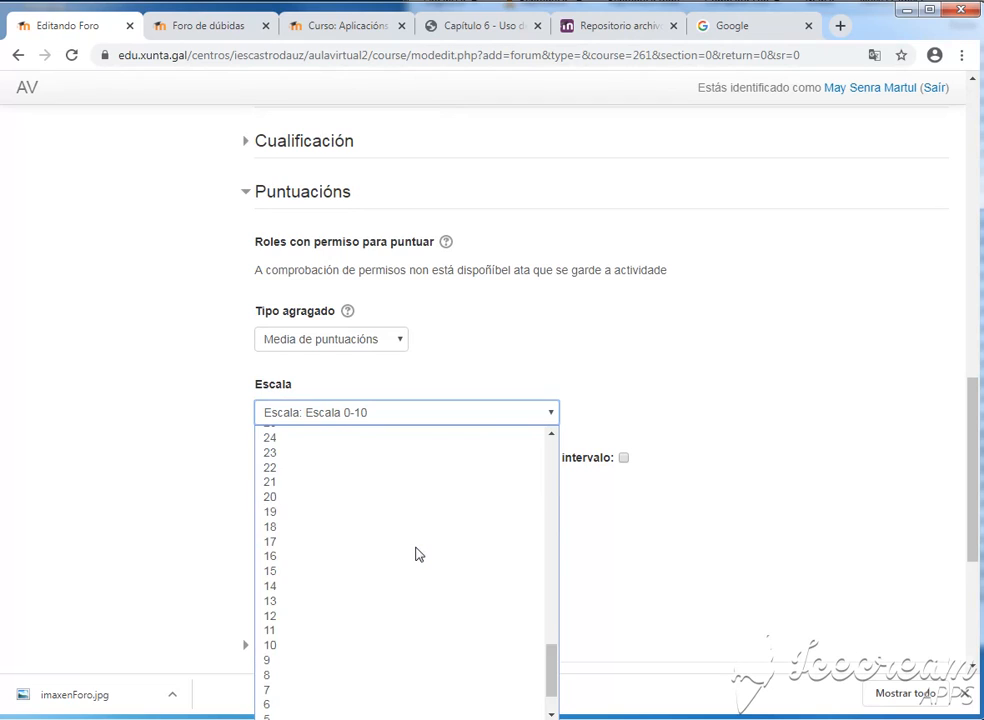
pyautogui.click(314, 581)
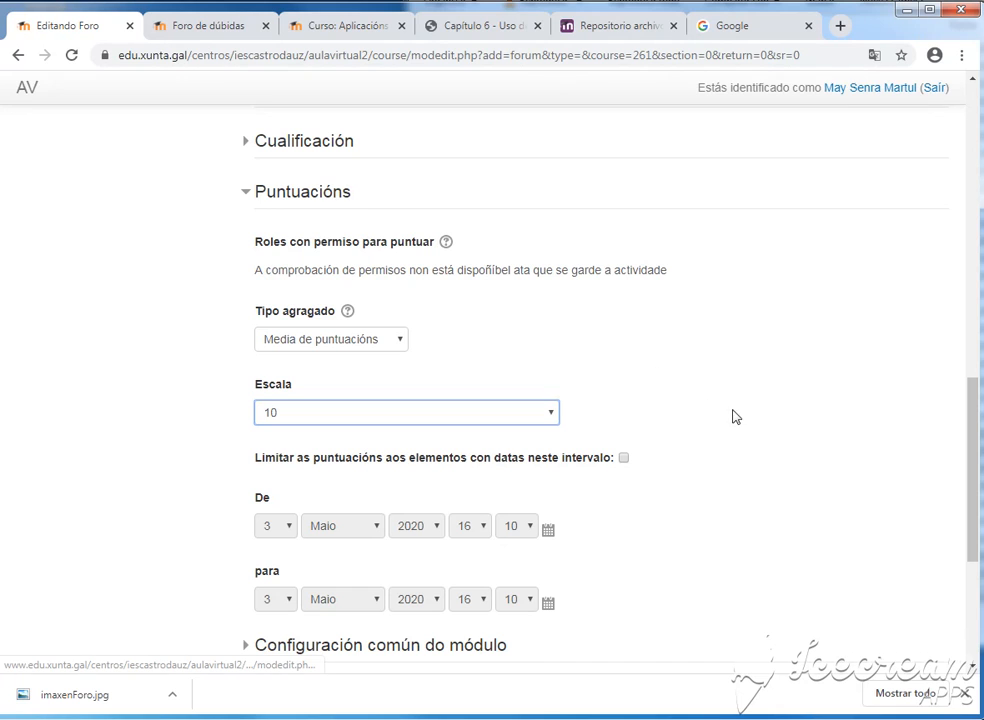
# Step: Have the forum shown as completed when conditions are met, requiring students to view it and receive a grade
pyautogui.scroll(-3, 732, 413)
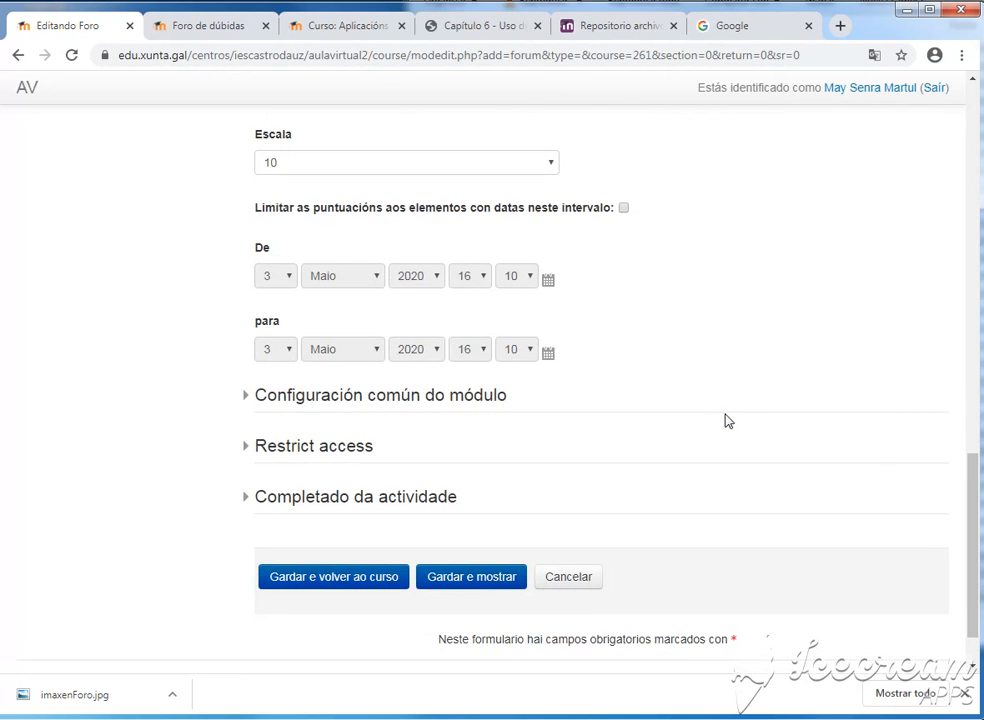
pyautogui.scroll(-1, 708, 419)
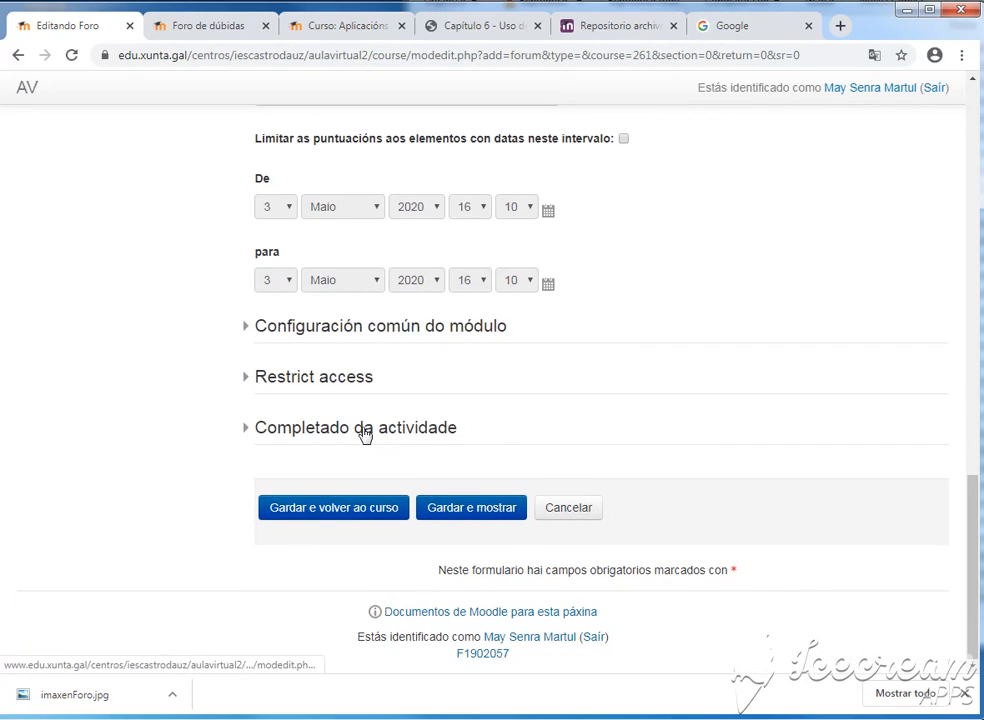
pyautogui.click(365, 430)
pyautogui.scroll(-1, 593, 424)
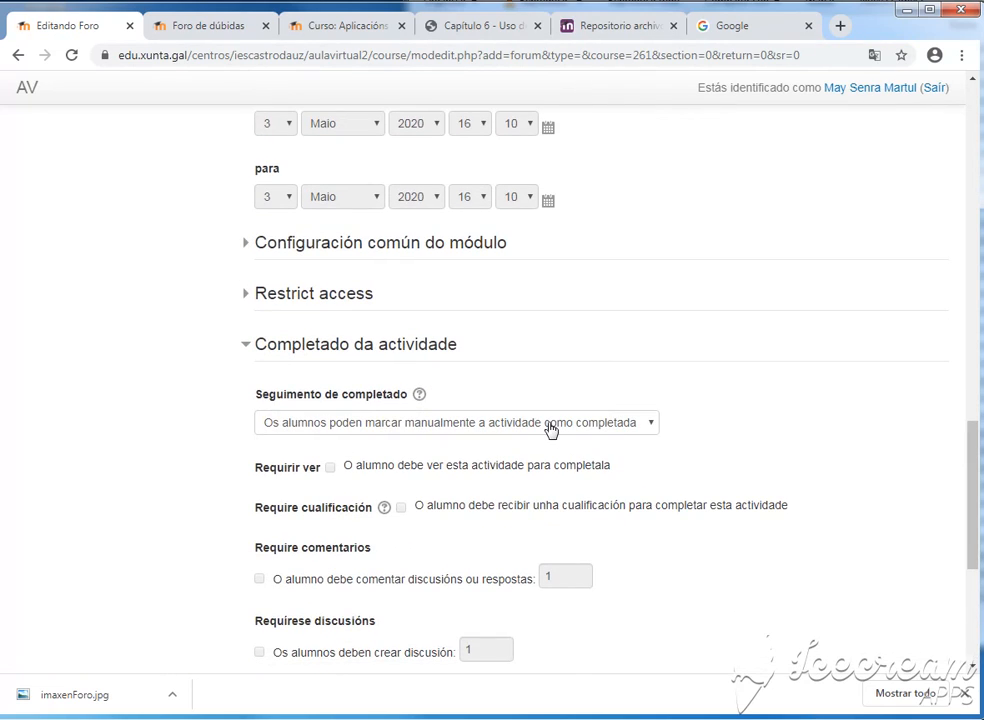
pyautogui.click(479, 422)
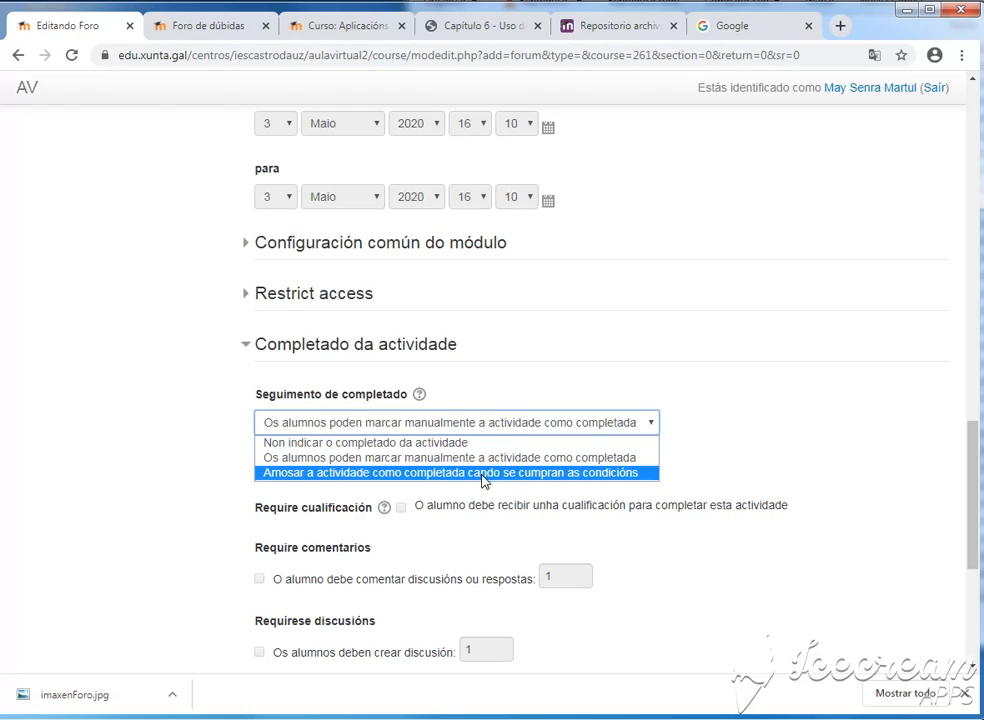
pyautogui.click(483, 472)
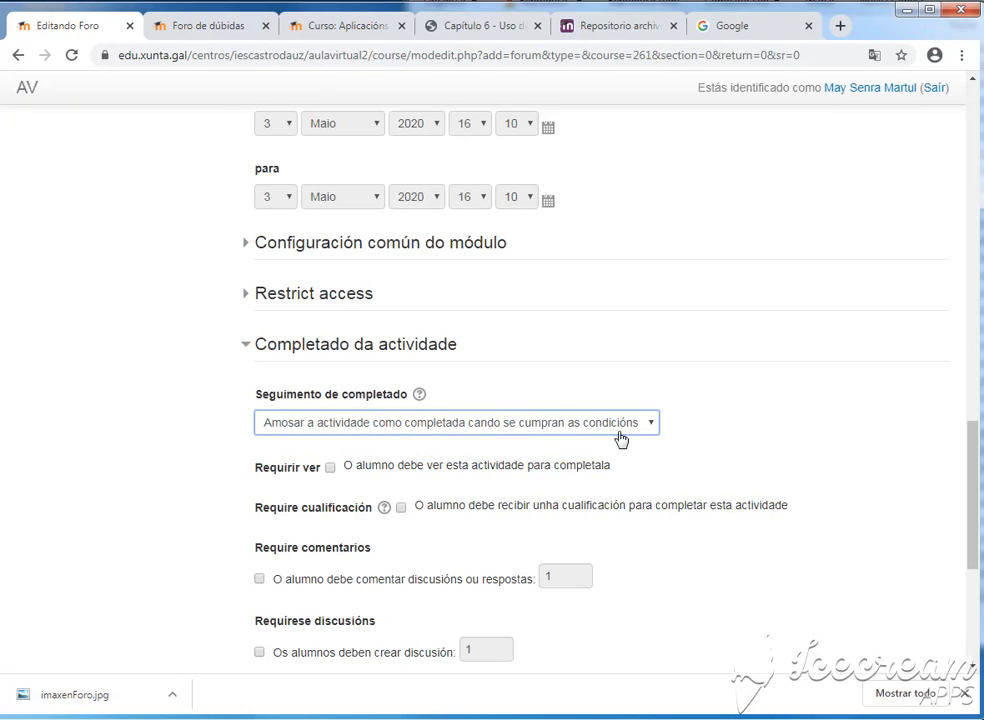
pyautogui.click(330, 467)
pyautogui.click(401, 507)
# Step: Require students to create 1 discussion and post 2 comments on discussions or replies for completion
pyautogui.scroll(-1, 463, 525)
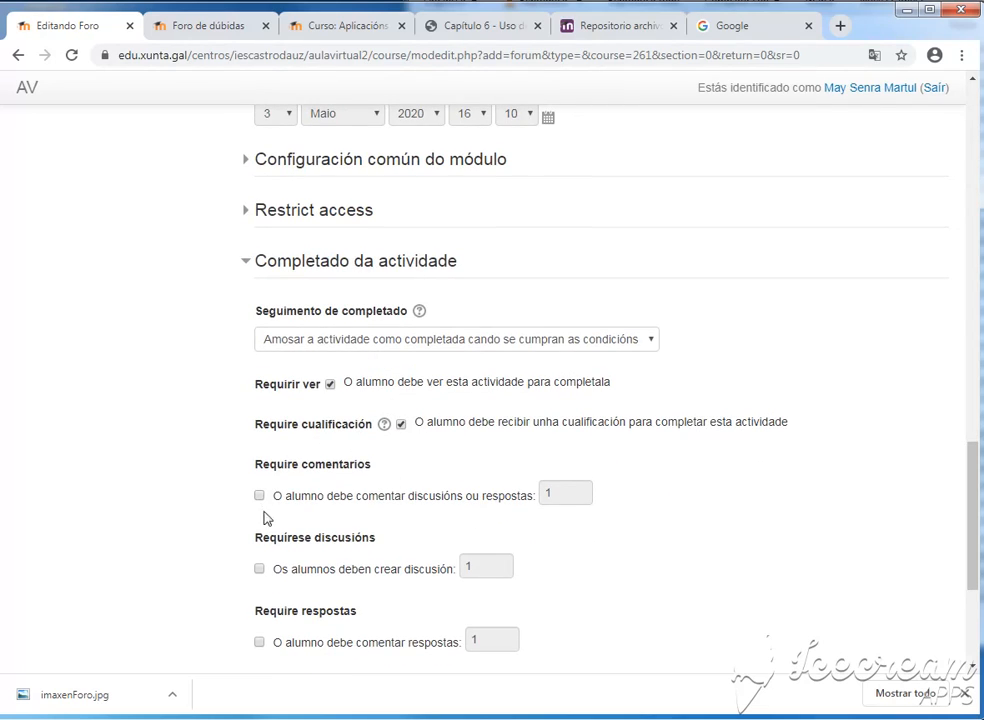
pyautogui.click(258, 569)
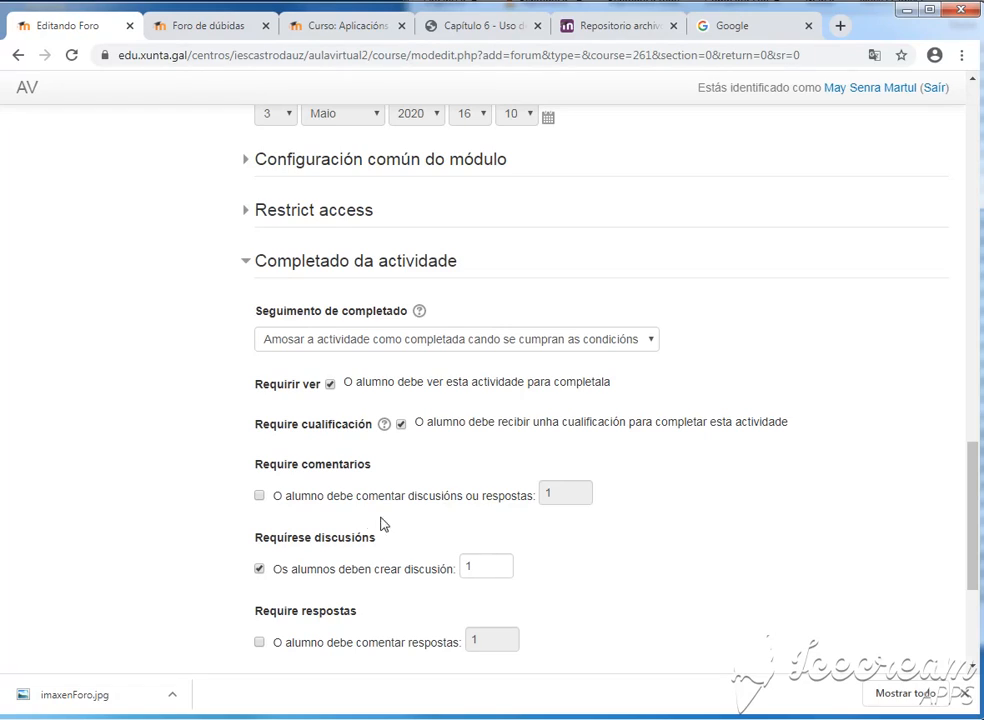
pyautogui.click(260, 496)
pyautogui.doubleClick(571, 494)
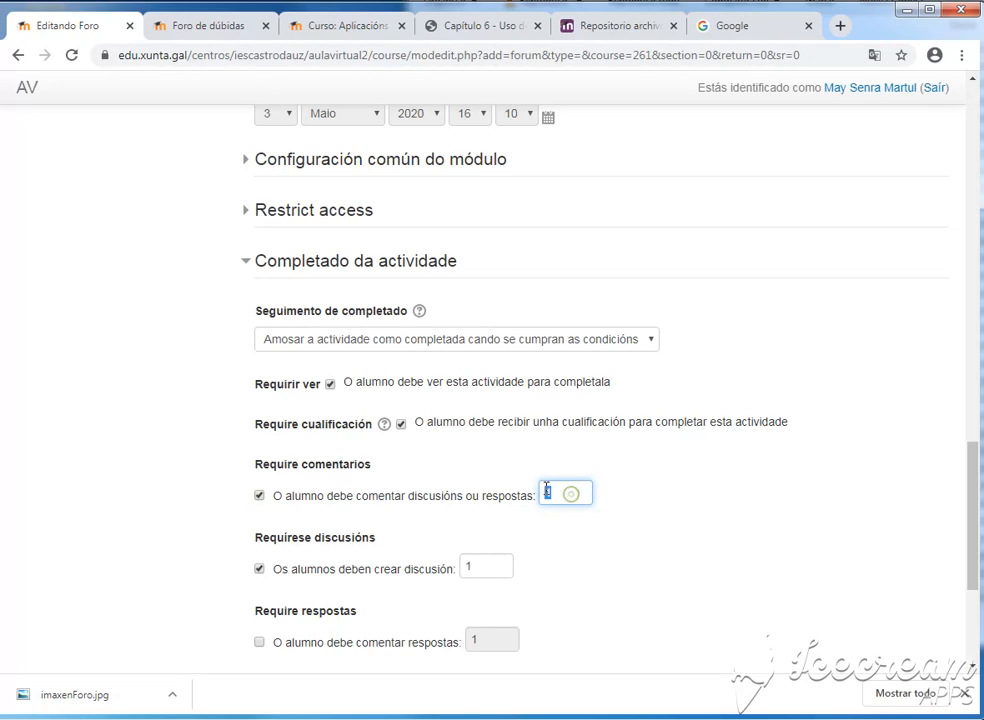
pyautogui.write('2')
pyautogui.click(657, 545)
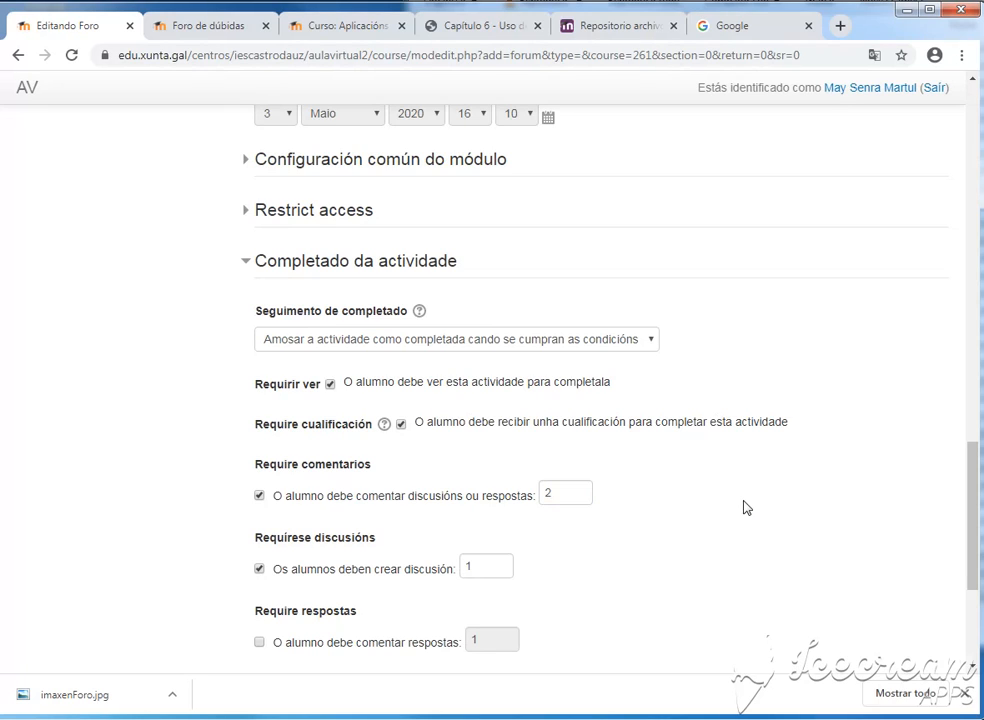
# Step: Leave the new forum form without saving and return to the F1902057 course page
pyautogui.scroll(15, 743, 507)
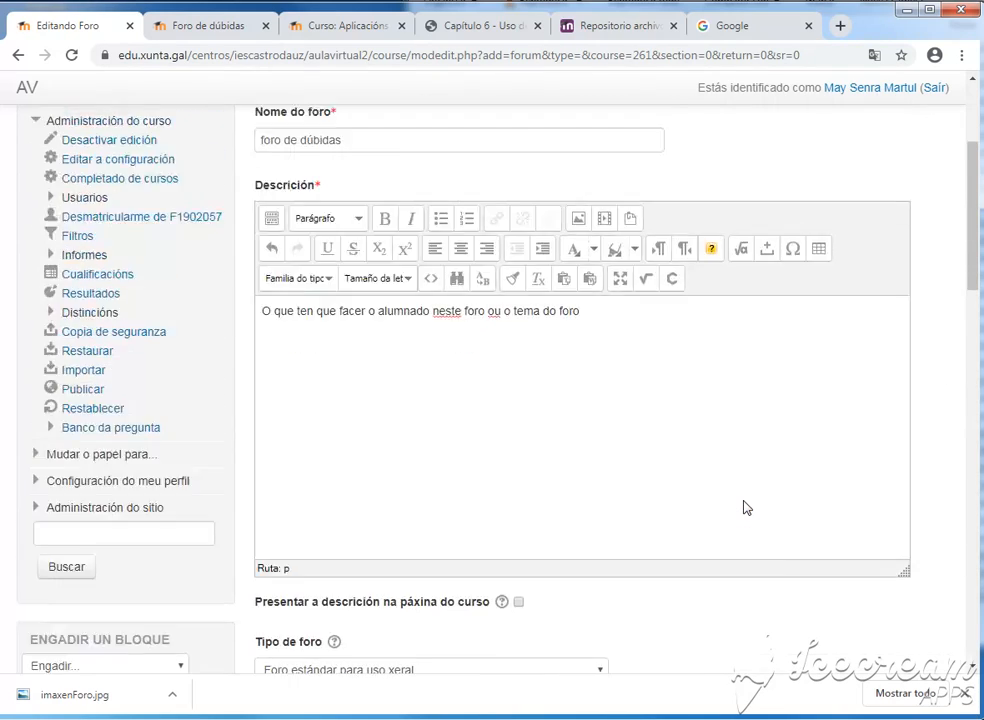
pyautogui.click(486, 136)
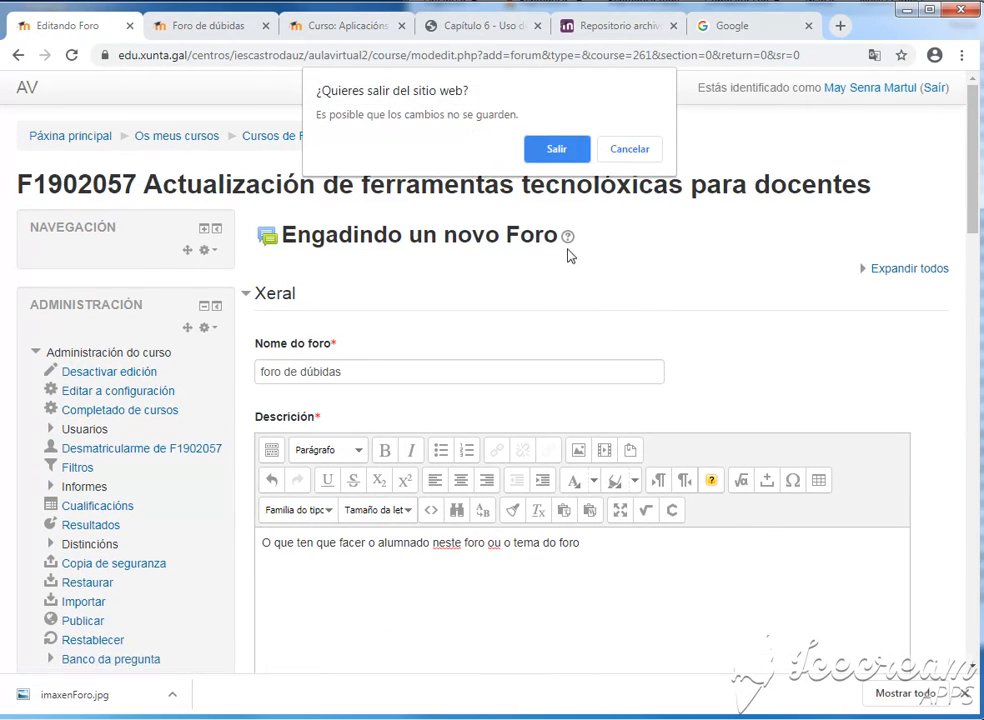
pyautogui.click(556, 149)
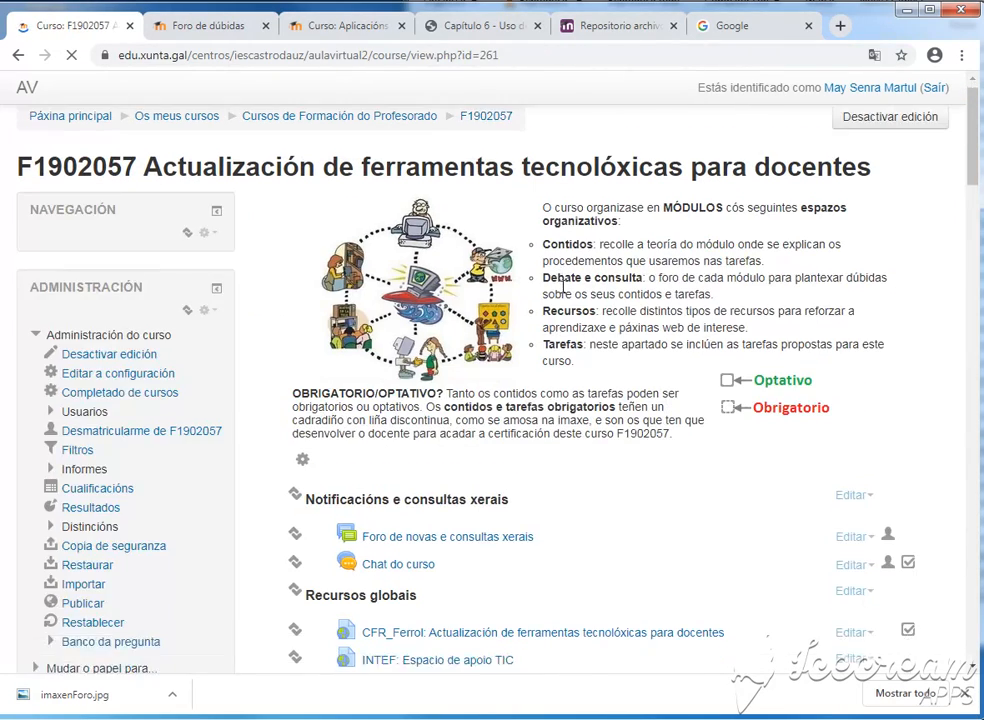
# Step: Open "Foro de presentación" from the course's Tarefas and open its configuration for editing
pyautogui.scroll(-3, 563, 287)
pyautogui.scroll(-3, 563, 287)
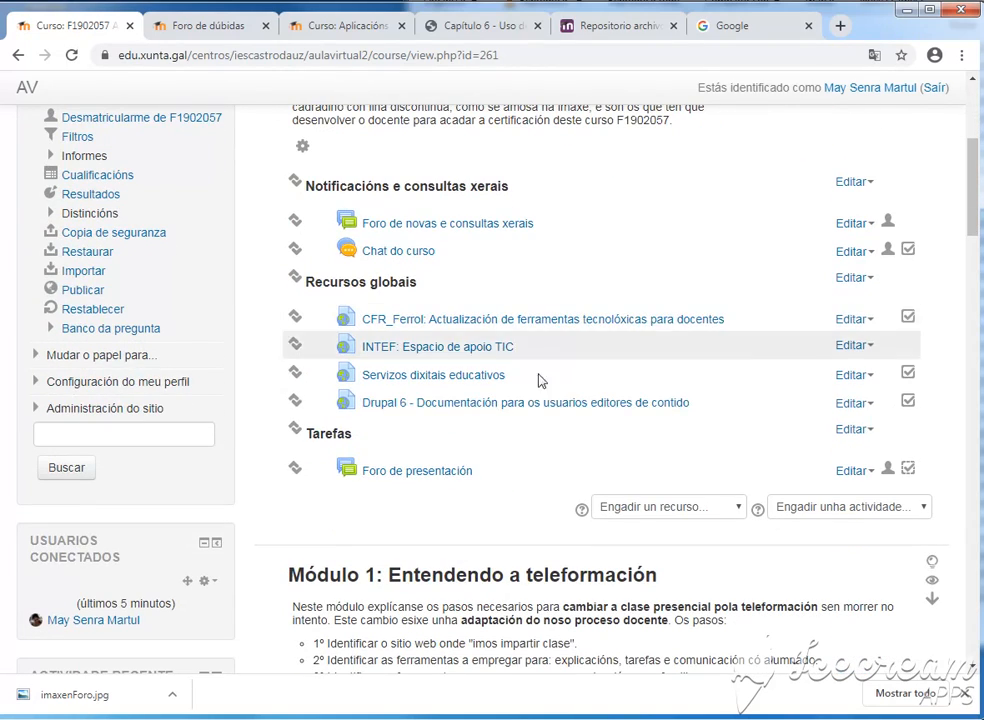
pyautogui.click(455, 485)
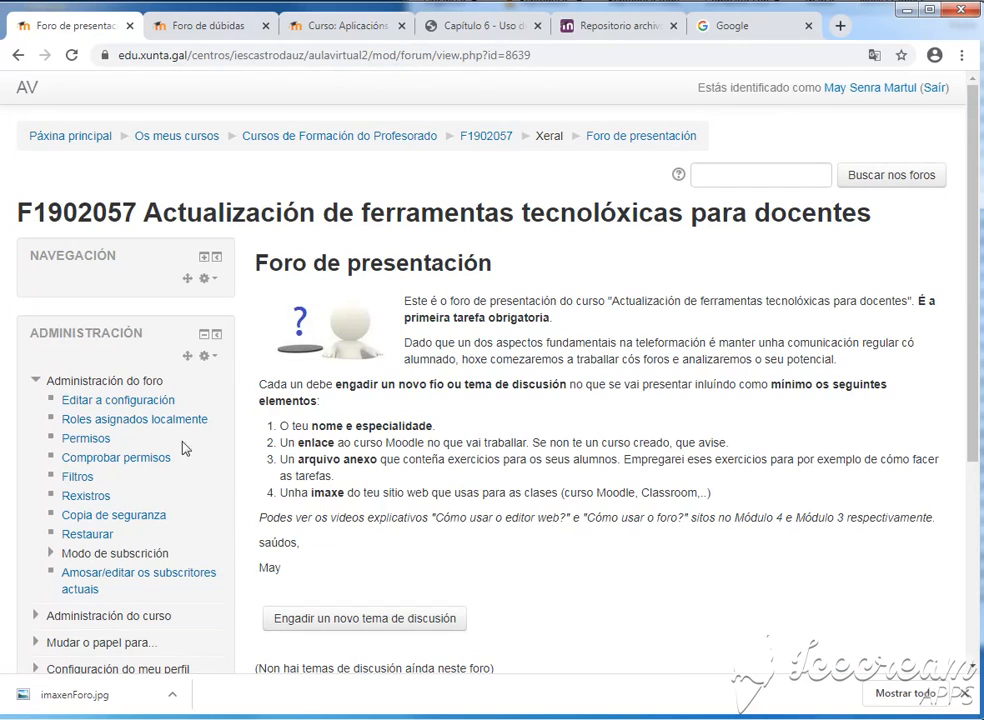
pyautogui.click(133, 408)
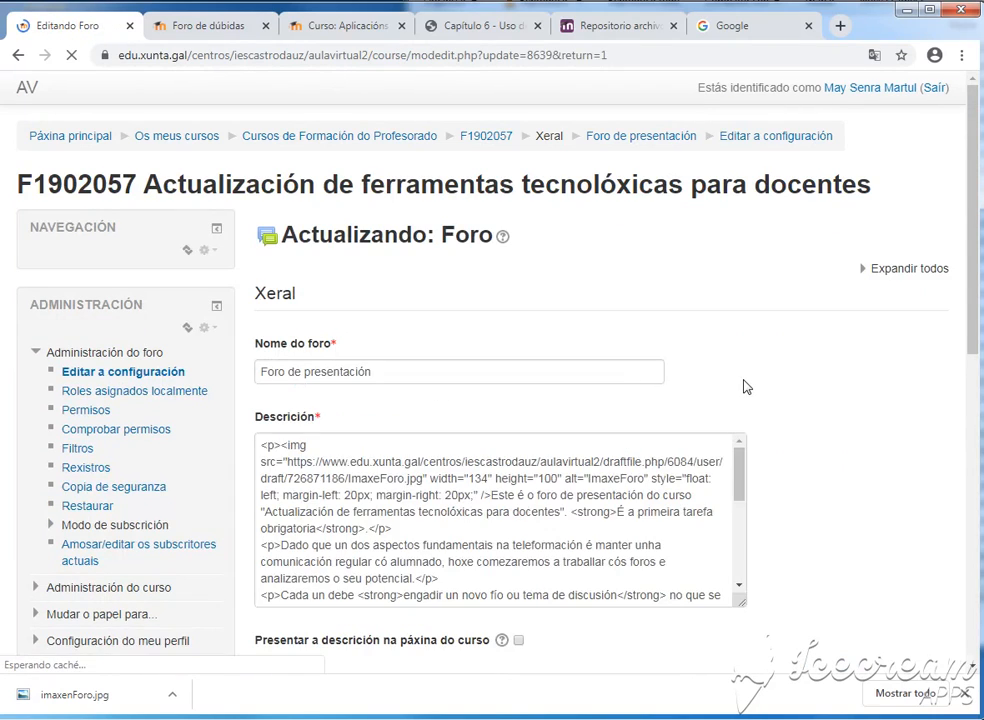
# Step: Review the presentation forum's description, its Puntuacións settings and its activity completion conditions
pyautogui.scroll(-1, 743, 386)
pyautogui.scroll(-3, 743, 386)
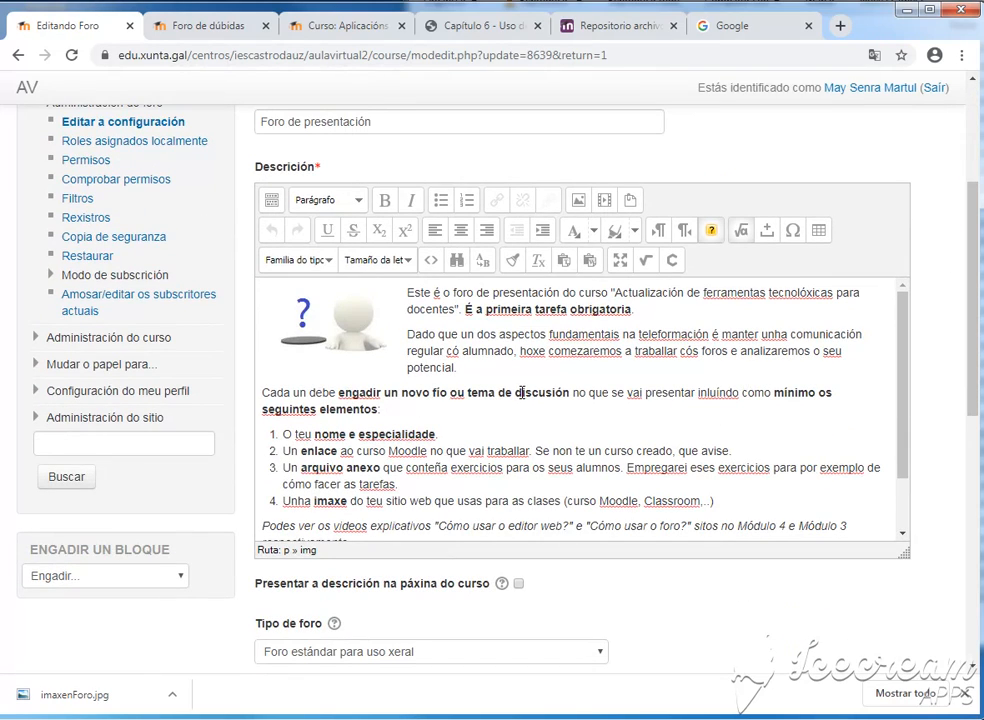
pyautogui.scroll(-6, 536, 396)
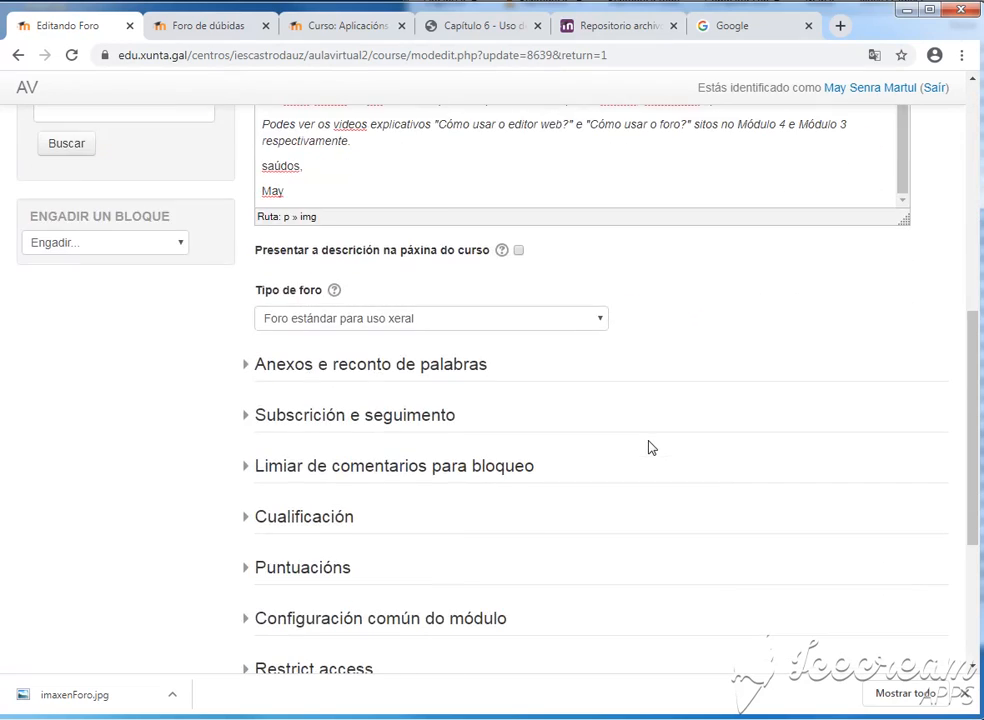
pyautogui.scroll(-1, 648, 446)
pyautogui.click(325, 401)
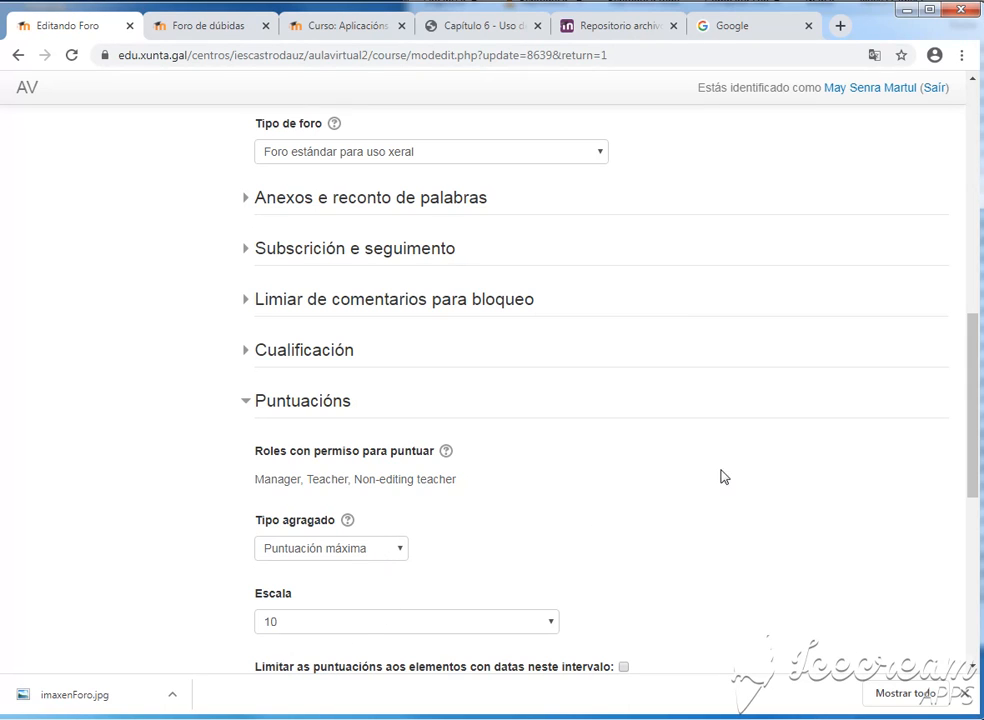
pyautogui.scroll(-1, 720, 474)
pyautogui.scroll(-5, 720, 474)
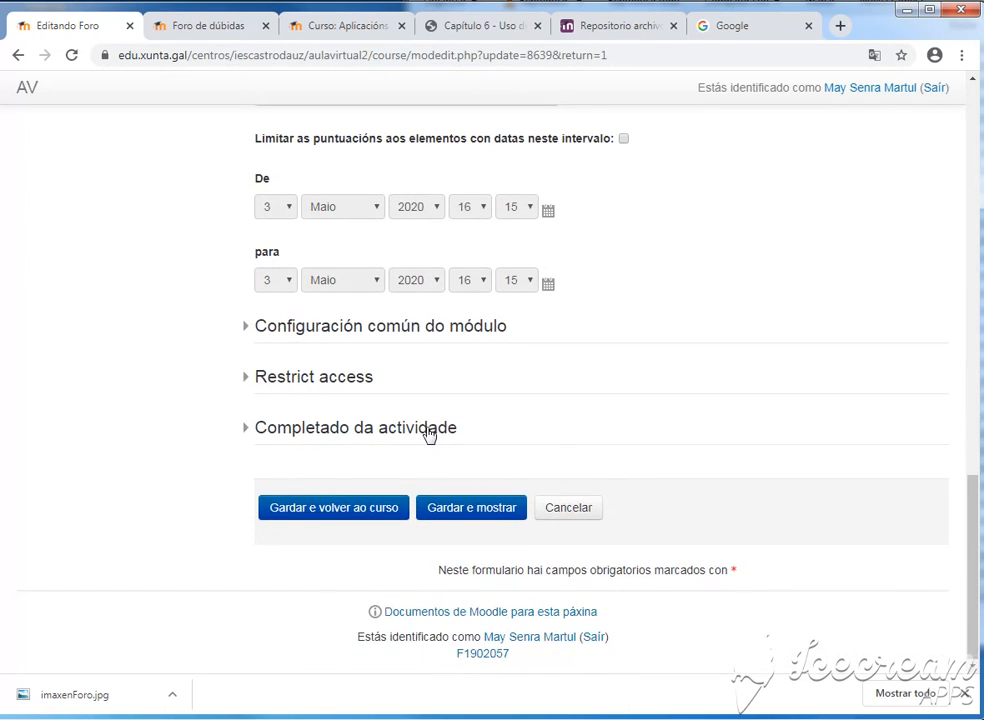
pyautogui.click(432, 430)
pyautogui.scroll(-3, 788, 520)
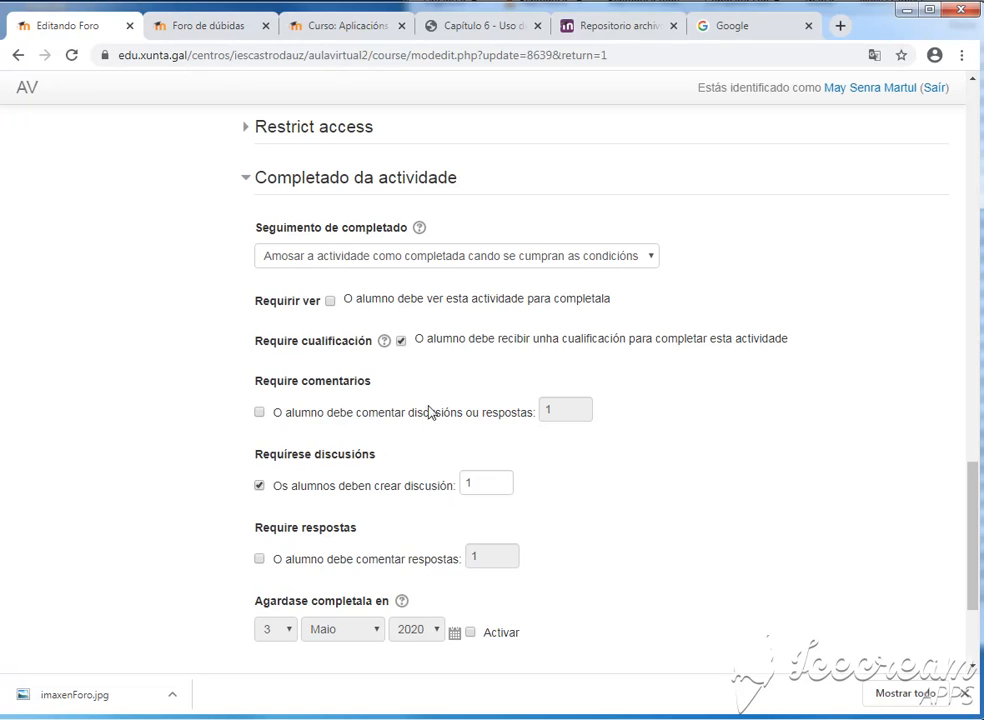
# Step: Start a new discussion topic in Foro de dúbidas with the subject "Presentación" and the message "o contido do fío...."
pyautogui.click(205, 25)
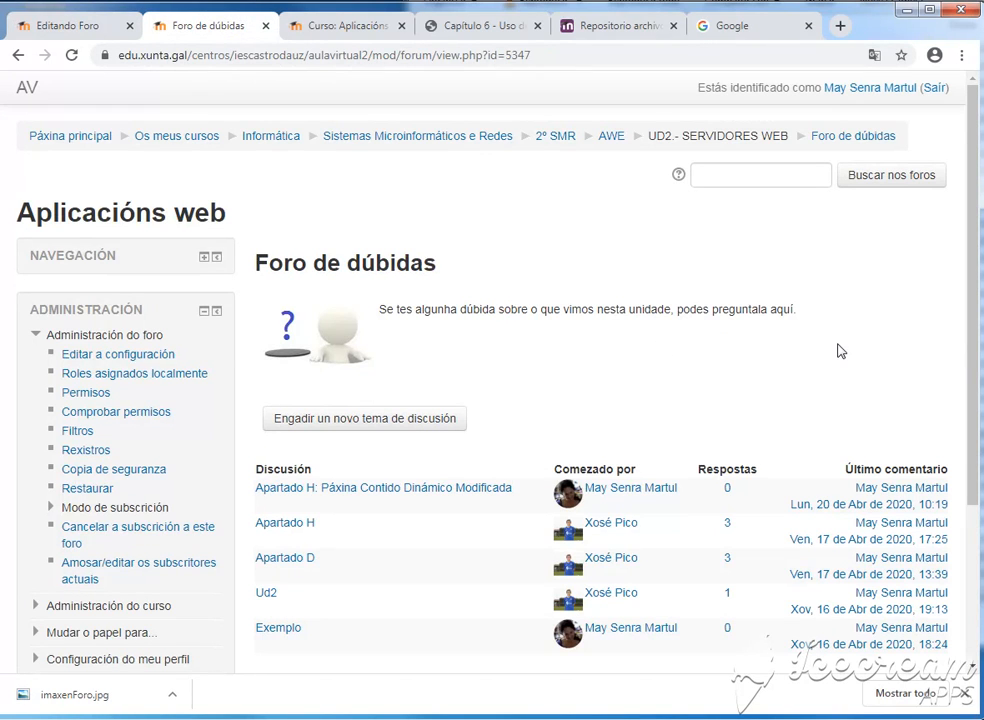
pyautogui.scroll(-1, 840, 351)
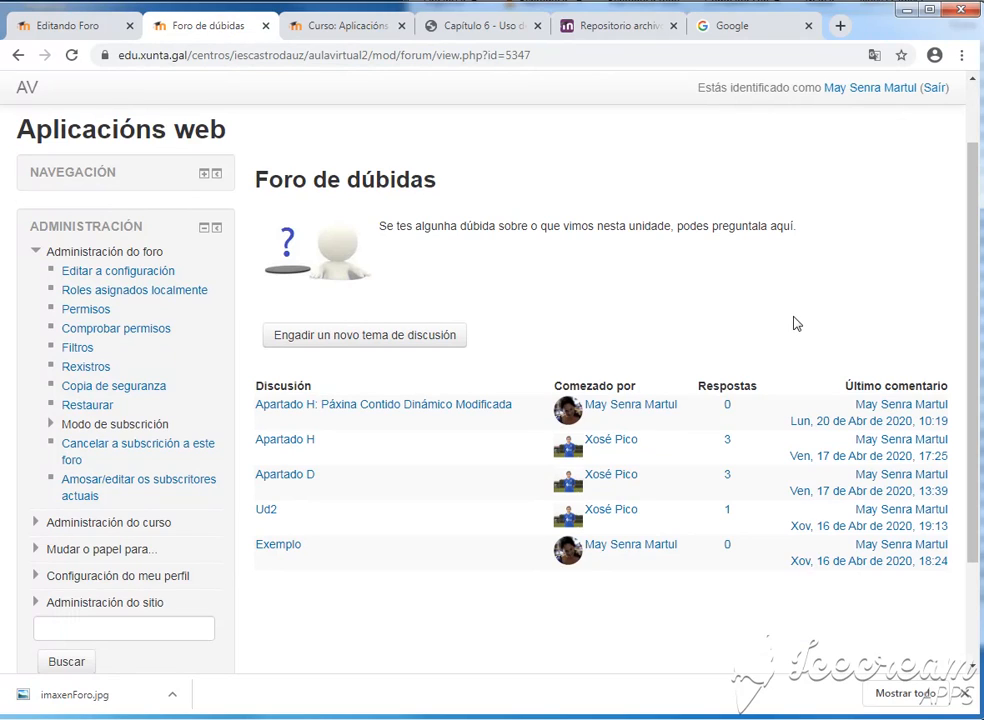
pyautogui.click(414, 338)
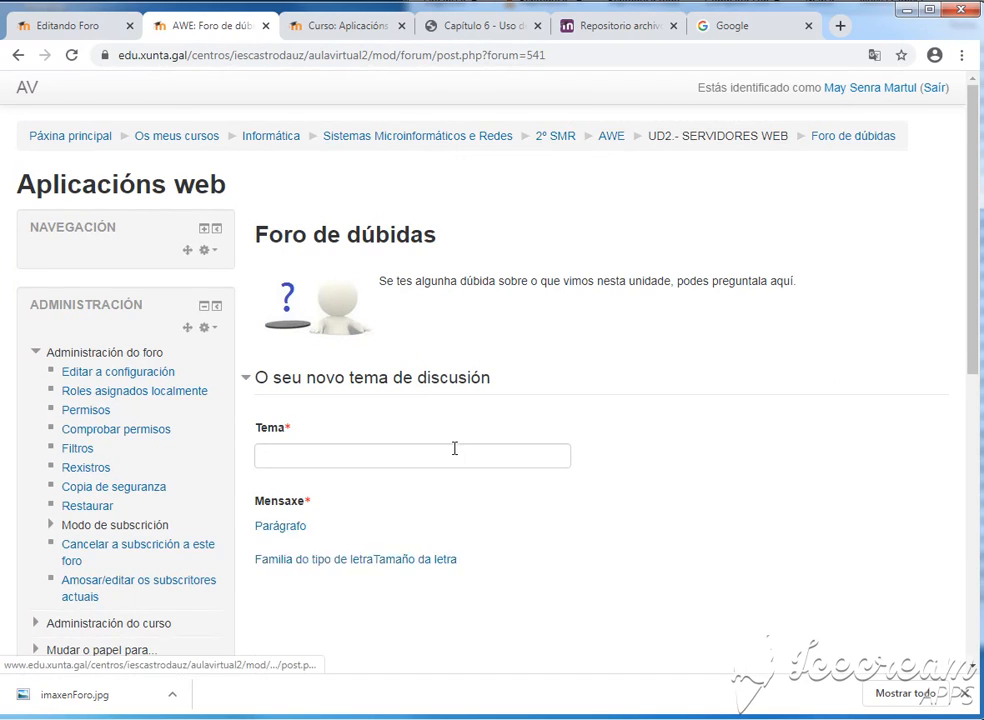
pyautogui.click(454, 453)
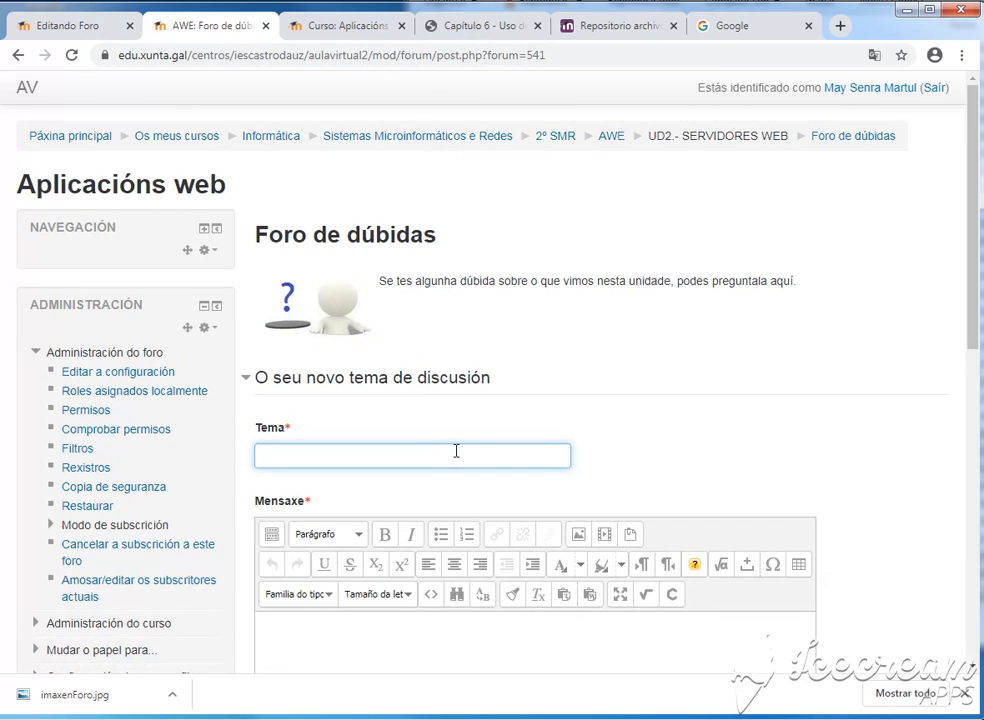
pyautogui.scroll(-2, 456, 451)
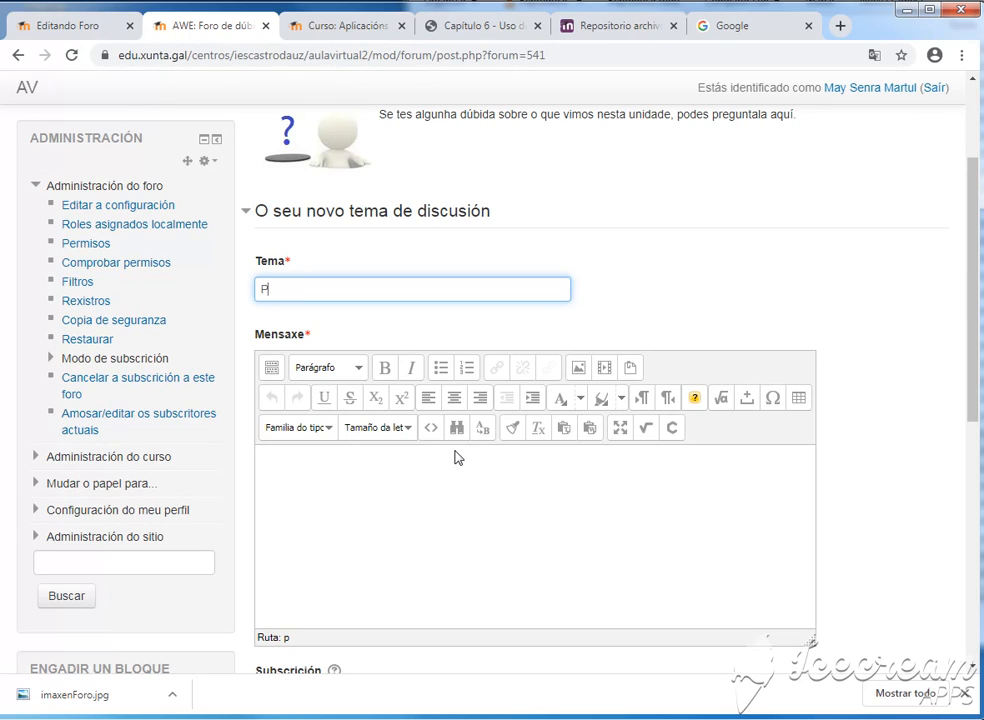
pyautogui.write('ón')
pyautogui.click(451, 473)
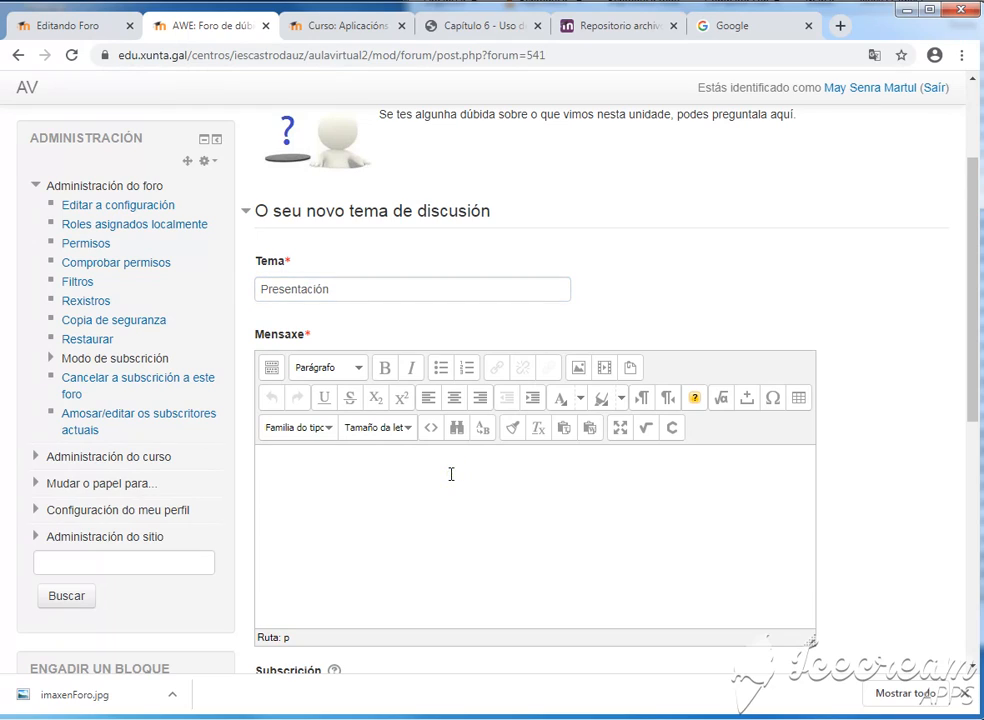
pyautogui.write('o contido do fío....')
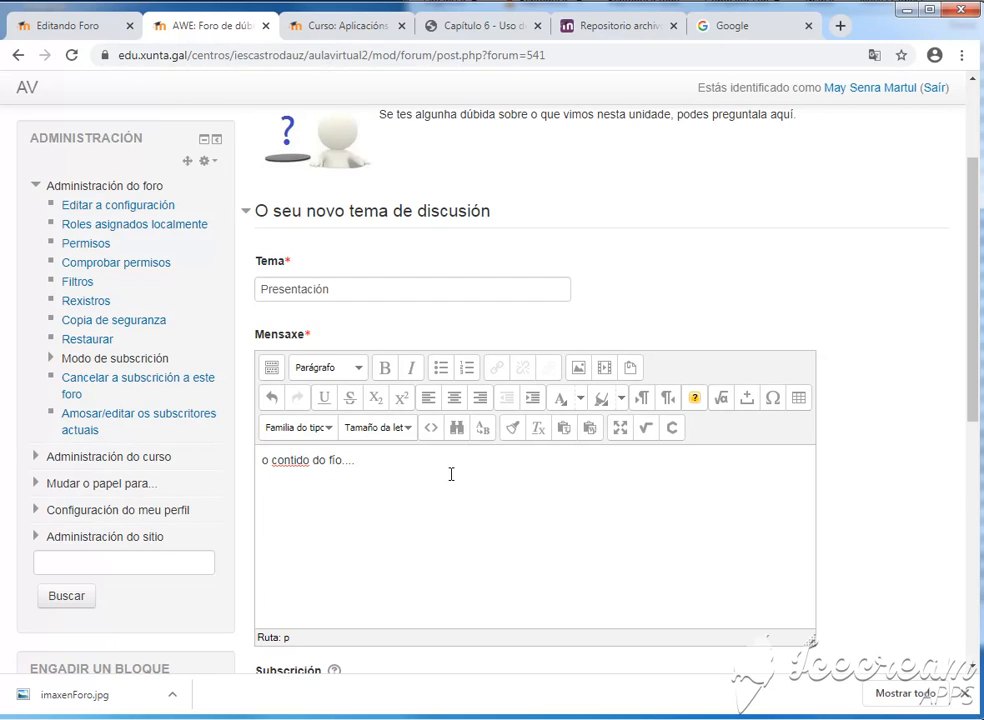
# Step: Attach RecursosTenolóxicosLaborDocente.pdf from the F1902057 folder to the new discussion topic
pyautogui.scroll(-5, 490, 480)
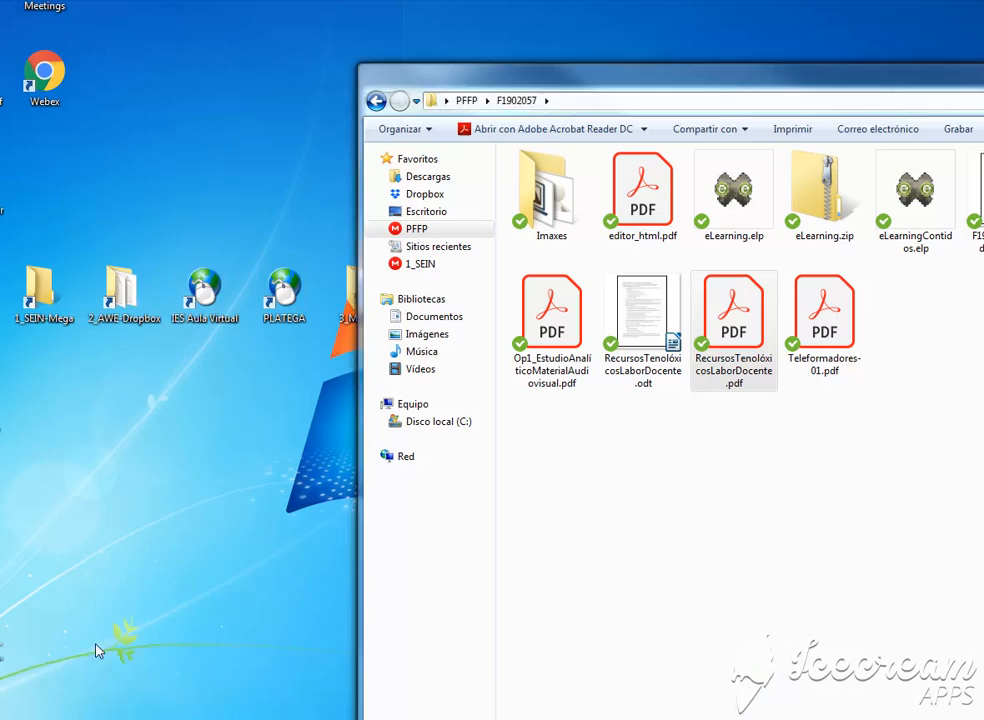
pyautogui.click(99, 652)
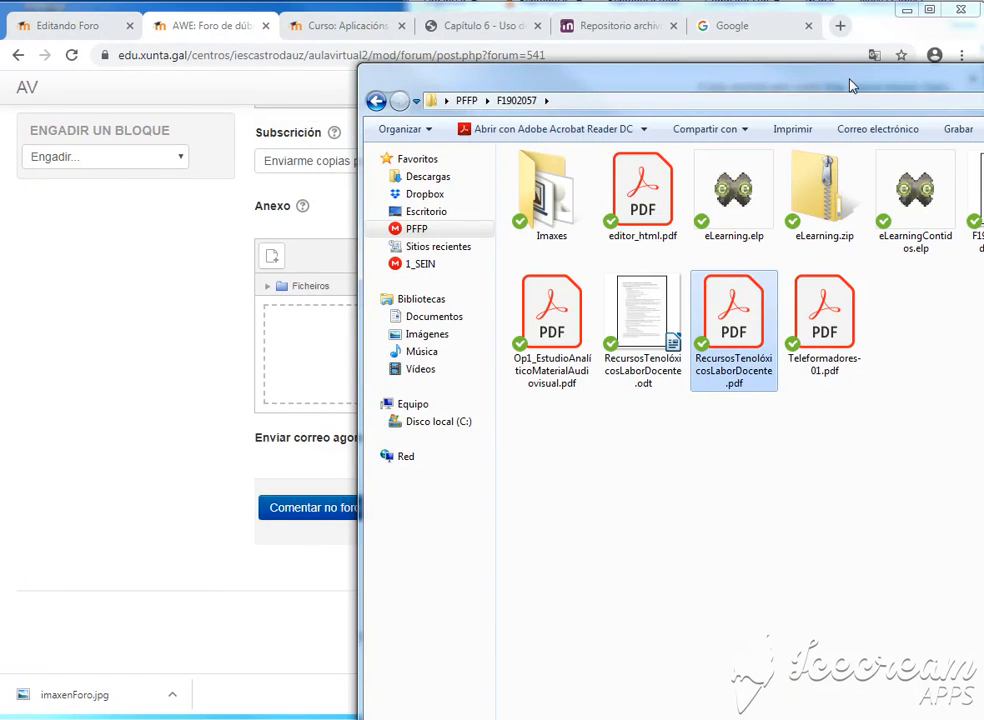
pyautogui.moveTo(829, 87); pyautogui.dragTo(950, 44)
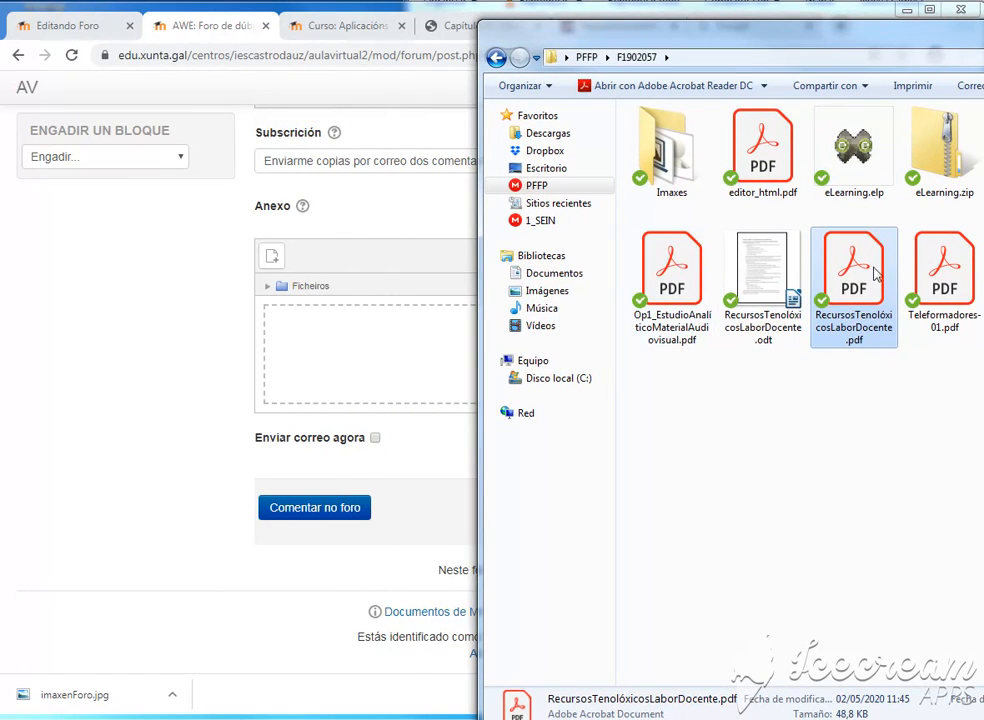
pyautogui.moveTo(873, 273); pyautogui.dragTo(357, 394)
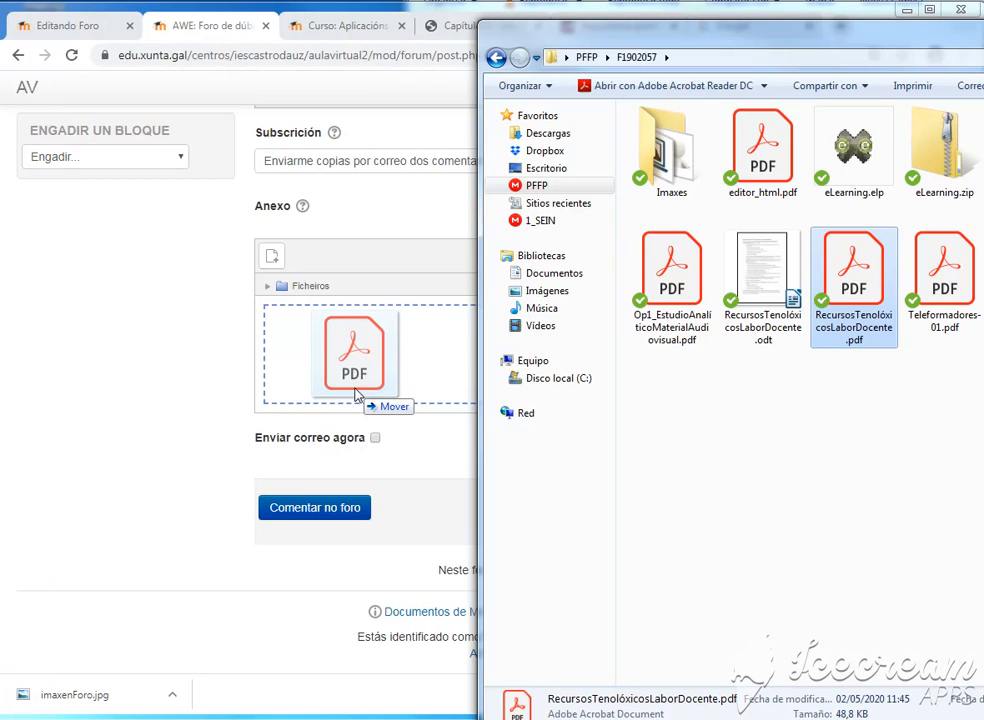
pyautogui.moveTo(357, 394); pyautogui.dragTo(341, 441)
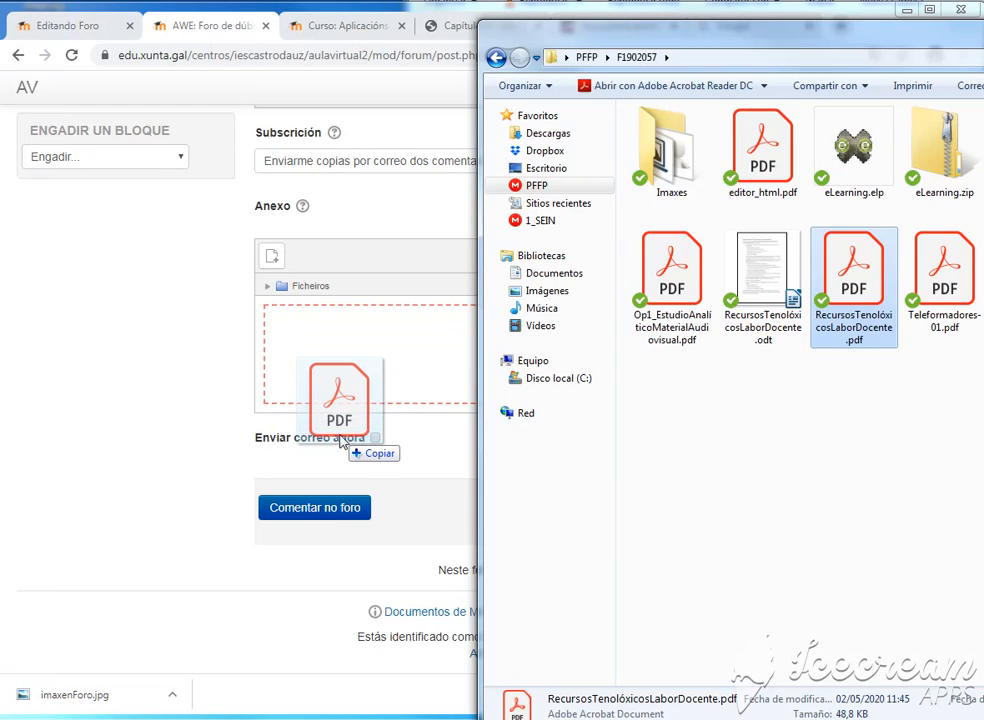
pyautogui.moveTo(341, 441); pyautogui.dragTo(340, 390)
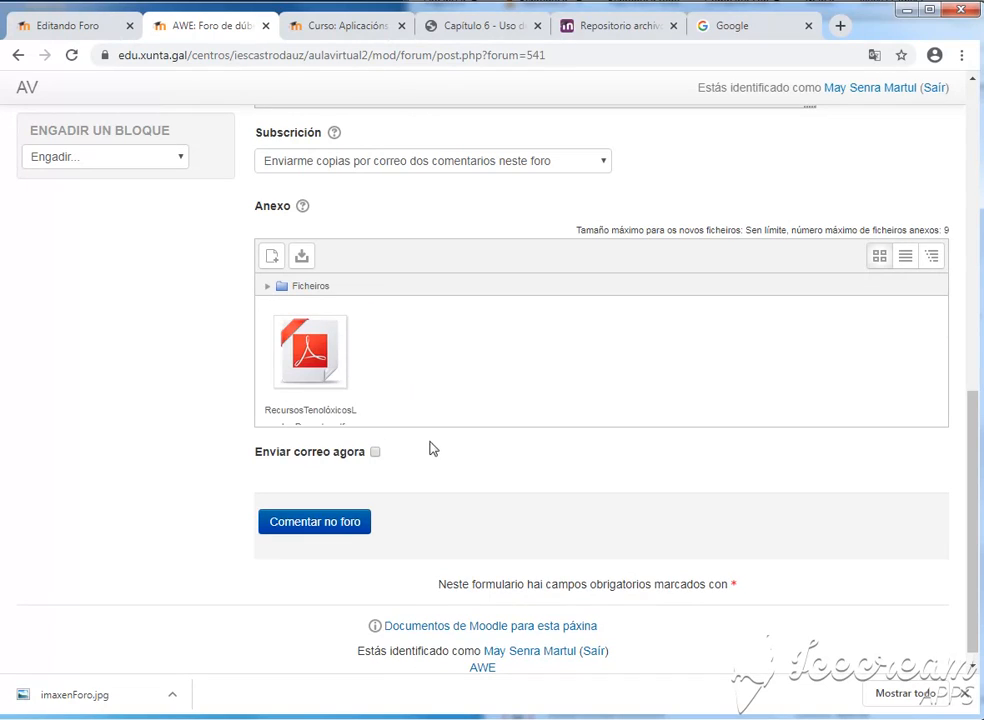
# Step: Post the new topic to the forum and open the "Presentación" discussion from the discussion list
pyautogui.click(312, 523)
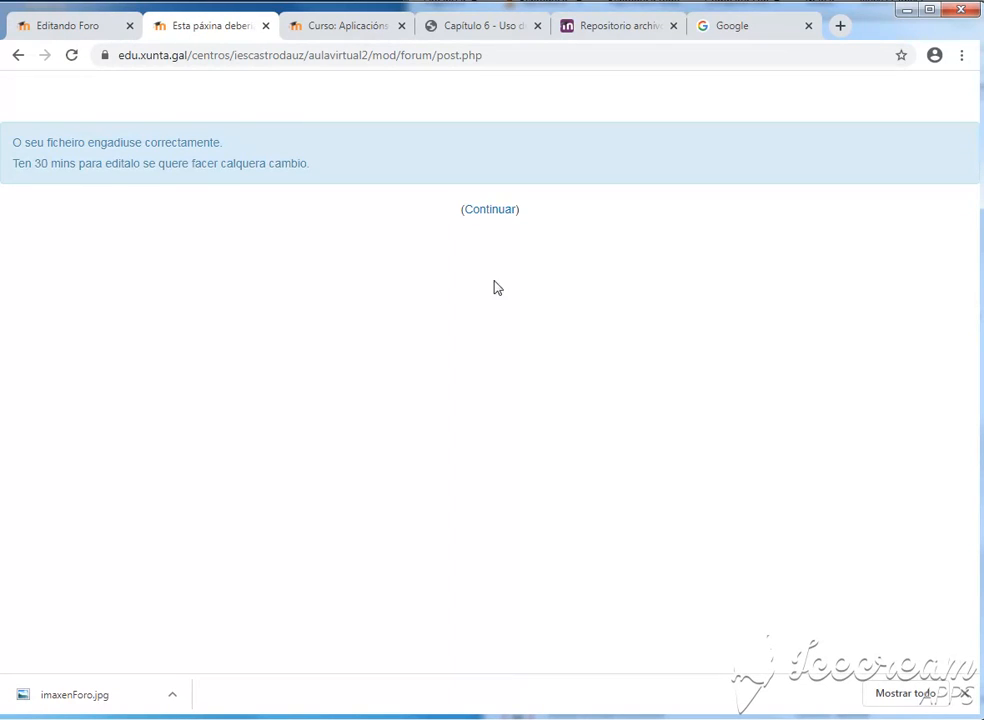
pyautogui.click(505, 210)
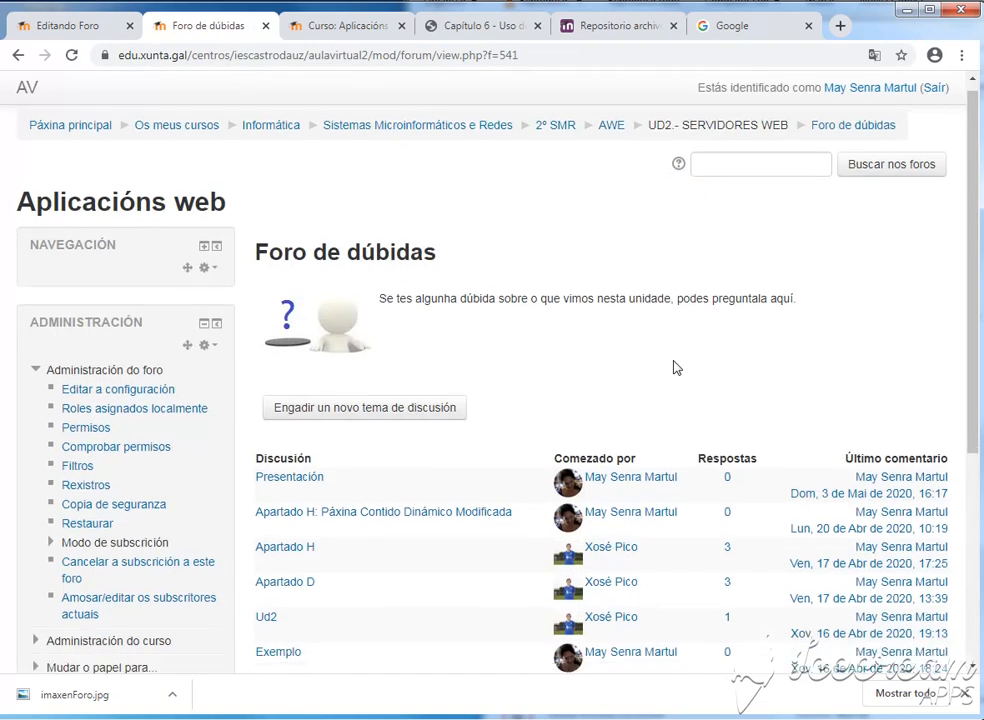
pyautogui.scroll(-2, 673, 368)
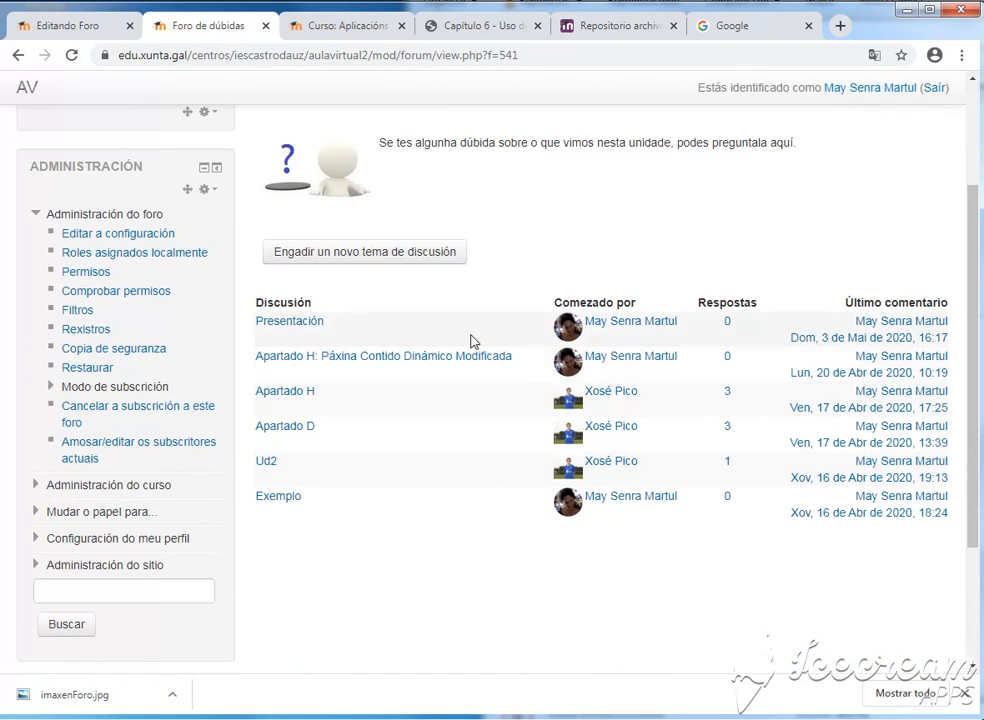
pyautogui.click(291, 327)
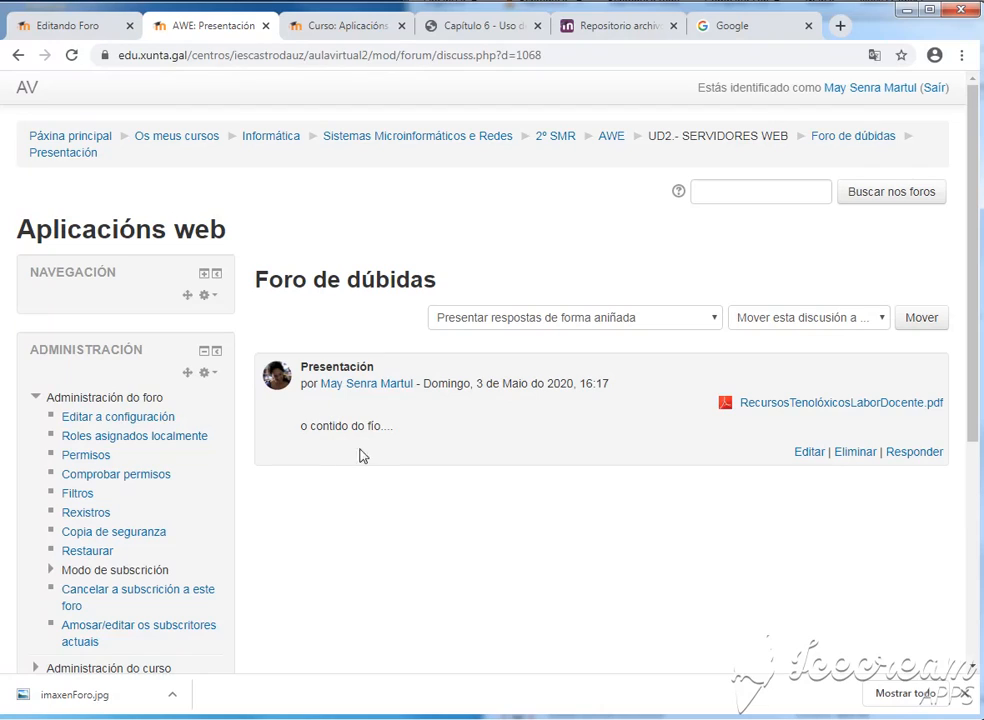
# Step: Open the "Presentación" post for editing, review its message and attachment, save it without changes and return to the discussion
pyautogui.click(811, 452)
pyautogui.scroll(-2, 823, 431)
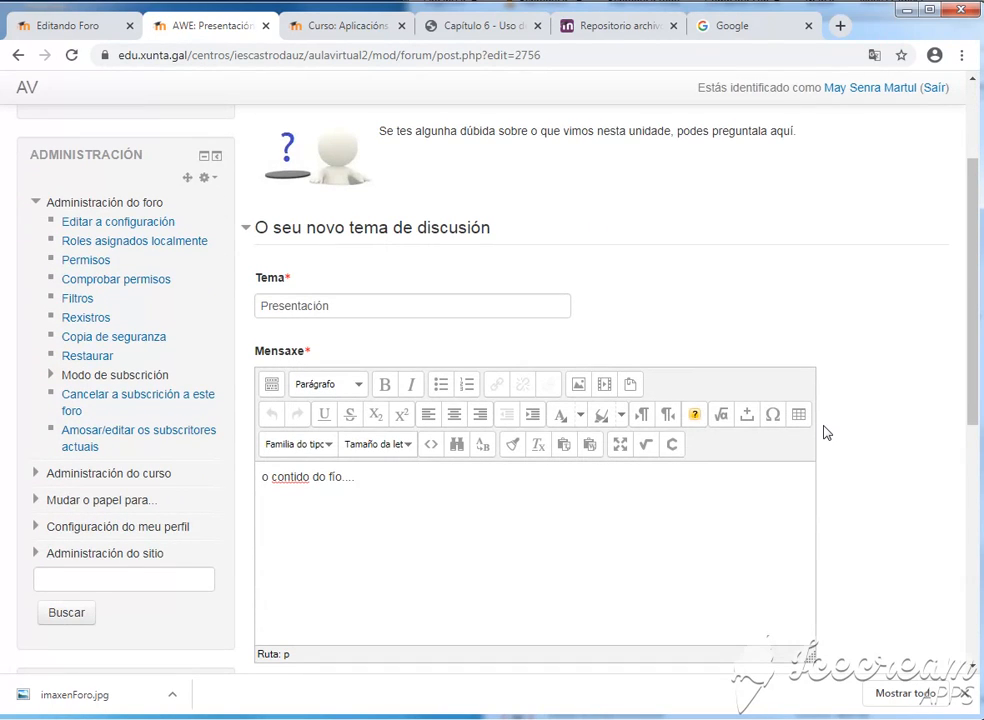
pyautogui.scroll(-2, 823, 431)
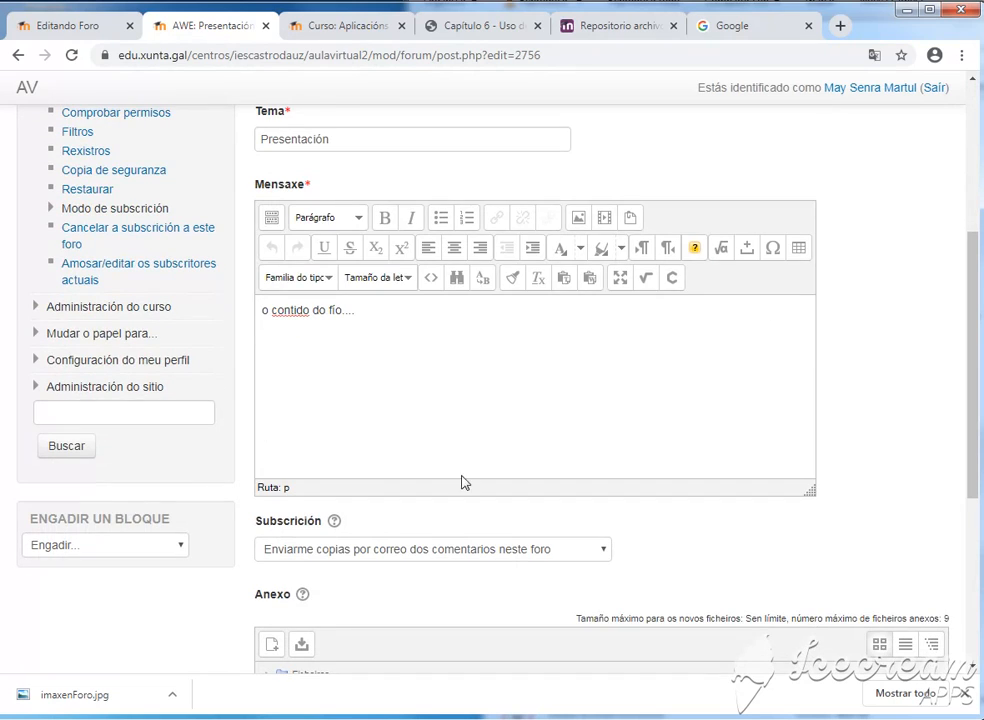
pyautogui.scroll(-1, 668, 386)
pyautogui.scroll(-4, 668, 386)
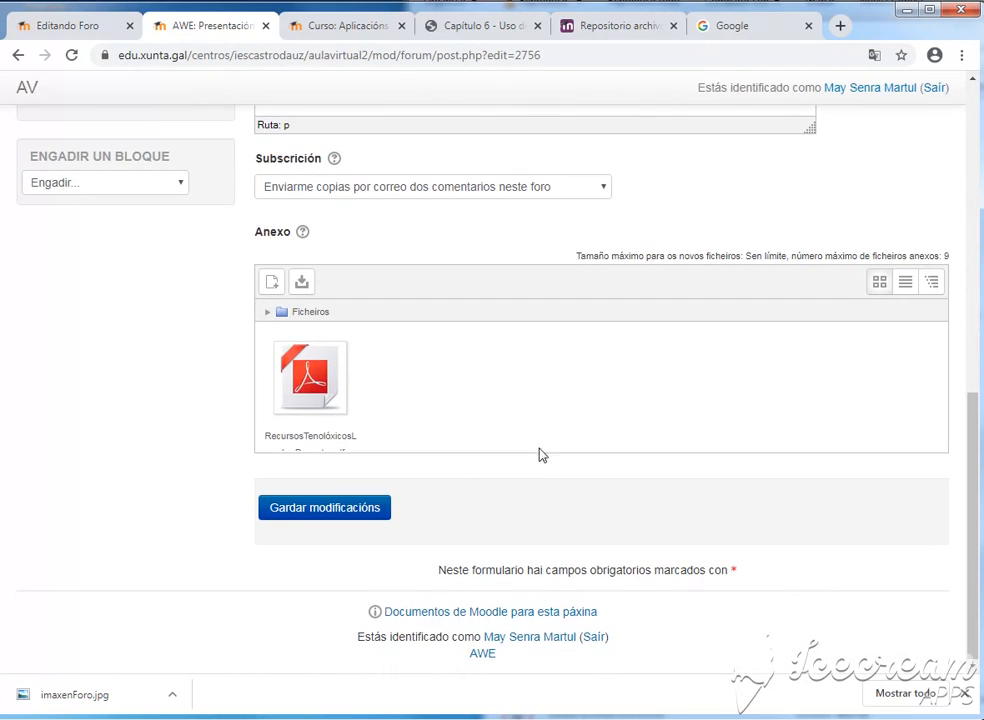
pyautogui.click(297, 509)
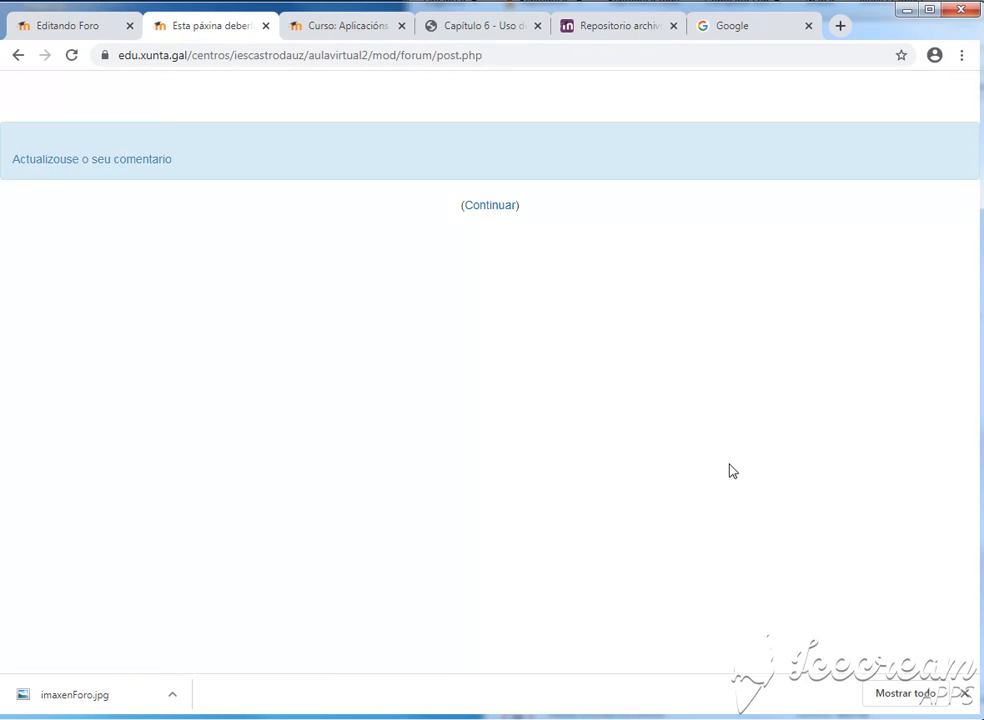
pyautogui.click(490, 207)
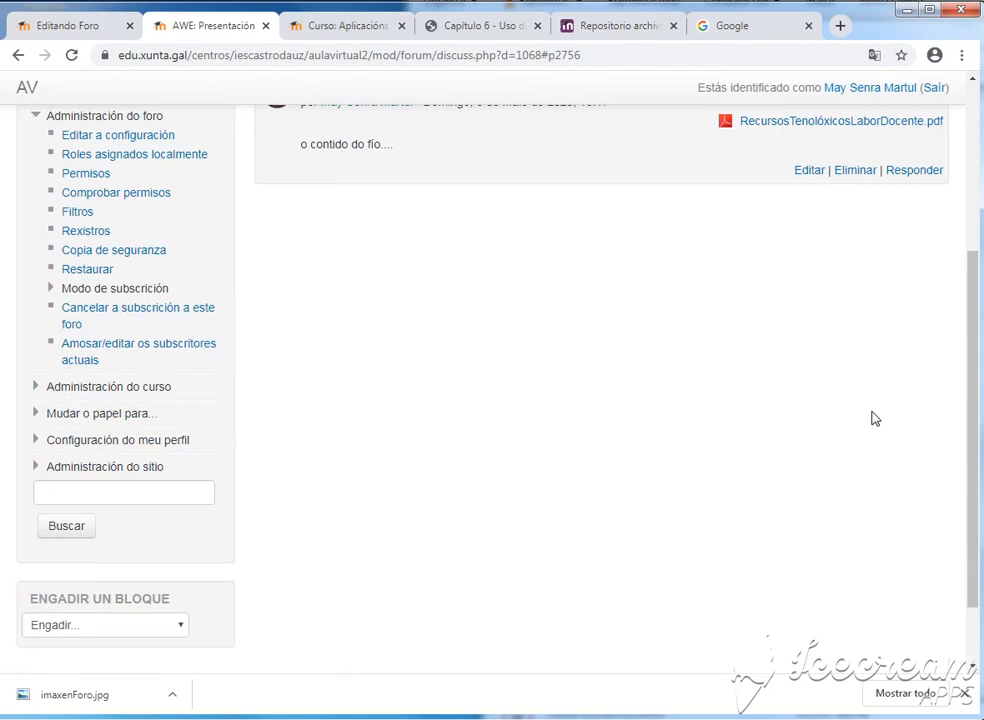
pyautogui.scroll(3, 872, 417)
pyautogui.scroll(1, 905, 450)
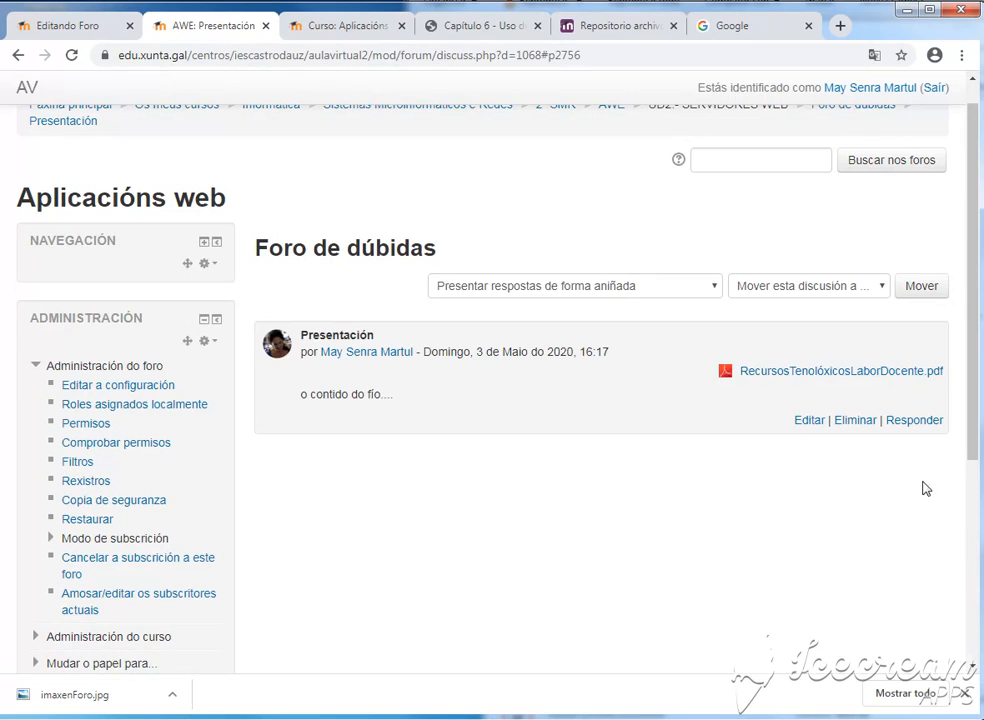